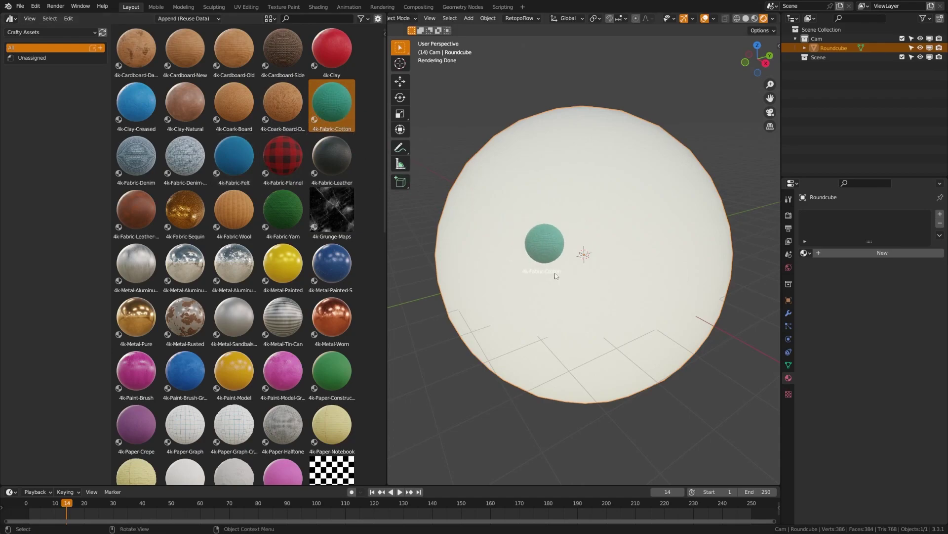
# - Drop the 4k-Fabric-Cotton material onto the sphere and shift its Color2 thread toward blue
pyautogui.moveTo(556, 275); pyautogui.dragTo(604, 383)
pyautogui.click(890, 332)
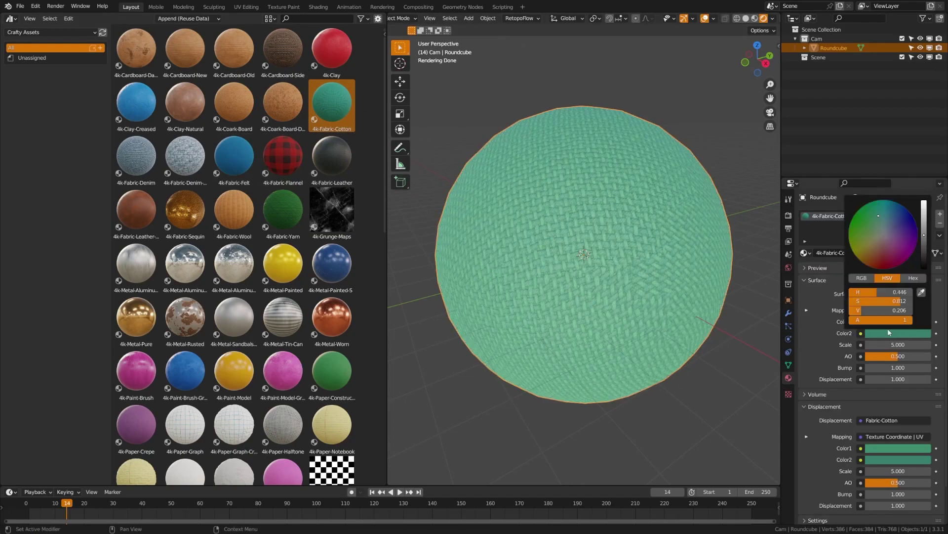
pyautogui.click(887, 220)
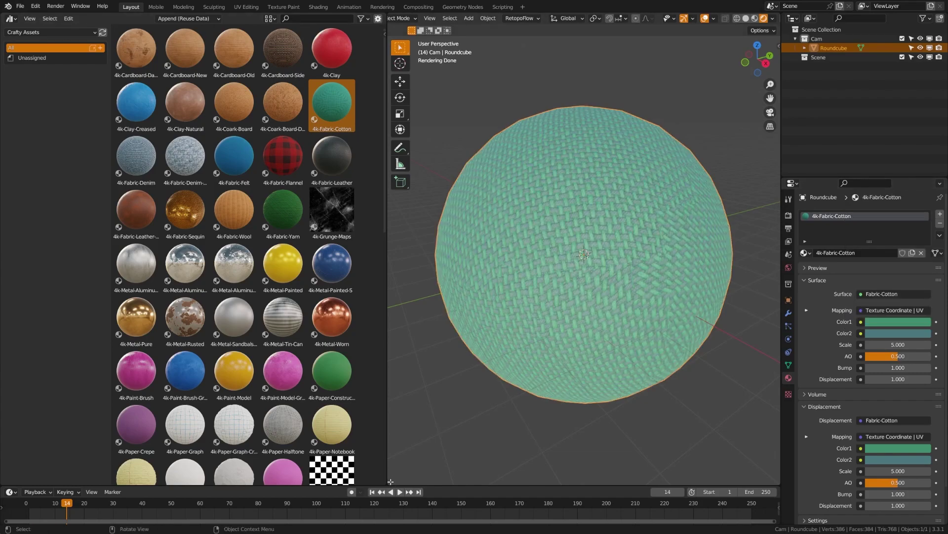
pyautogui.moveTo(390, 481); pyautogui.dragTo(222, 346)
pyautogui.scroll(-5, 345, 333)
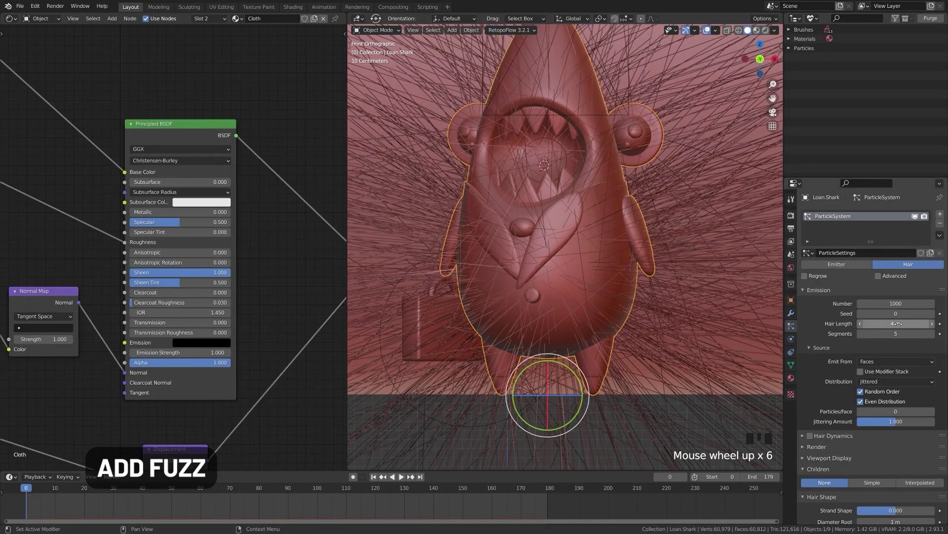
pyautogui.scroll(-5, 830, 419)
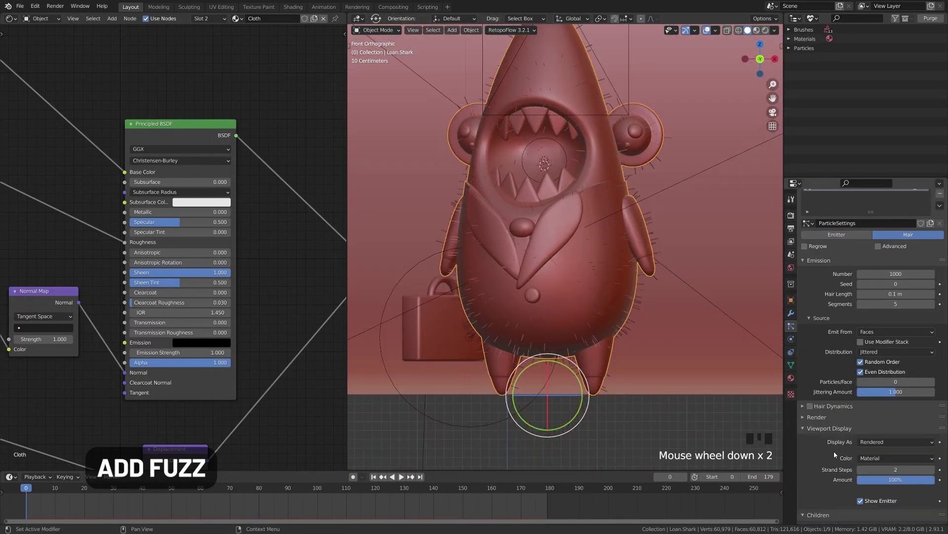
# - Give the shark's hair particles Simple children to densify the fuzz
pyautogui.click(832, 471)
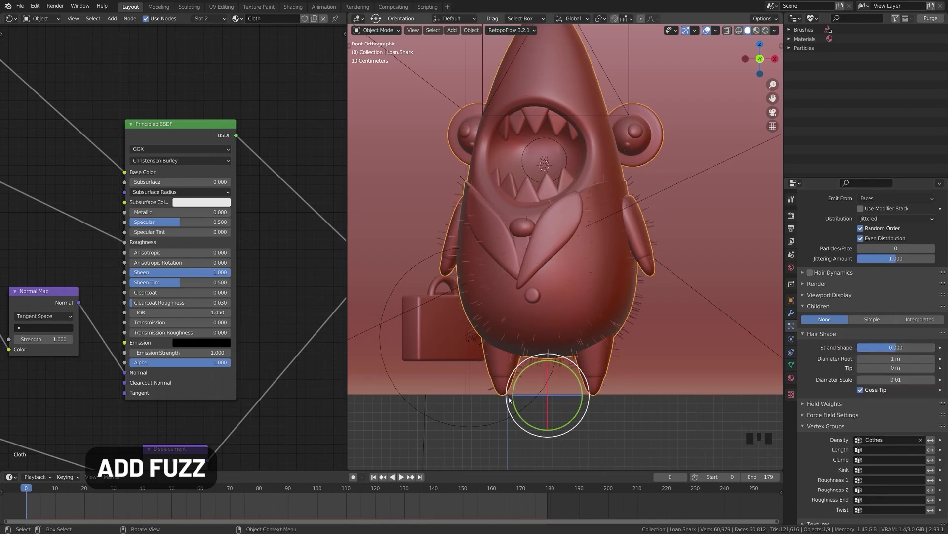
pyautogui.keyDown('shift'); pyautogui.moveTo(563, 296); pyautogui.dragTo(558, 257, button='middle'); pyautogui.keyUp('shift')
pyautogui.scroll(8, 895, 262)
pyautogui.click(872, 438)
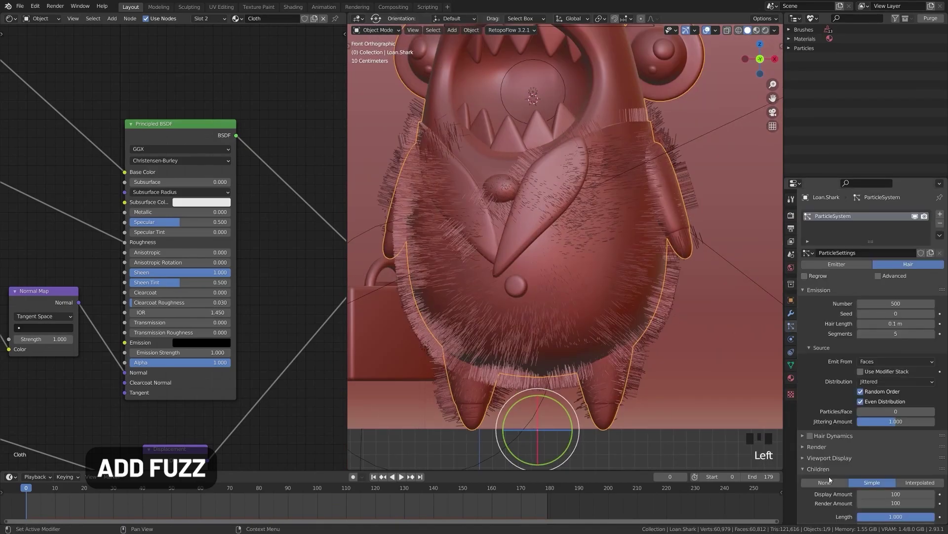
pyautogui.click(819, 469)
pyautogui.scroll(-4, 862, 459)
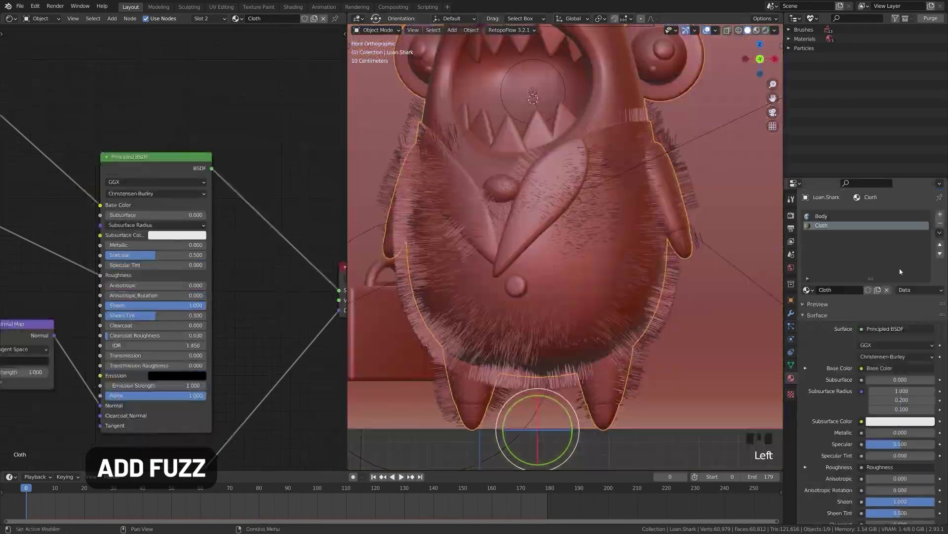
# - Create a new fuzz material using a Principled Hair BSDF shader
pyautogui.click(853, 290)
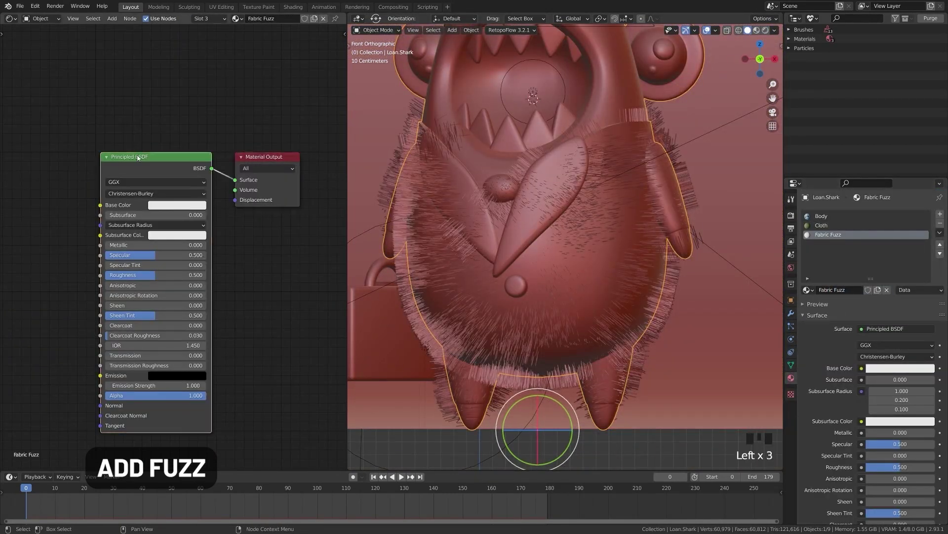
pyautogui.hotkey('shift', 'a')
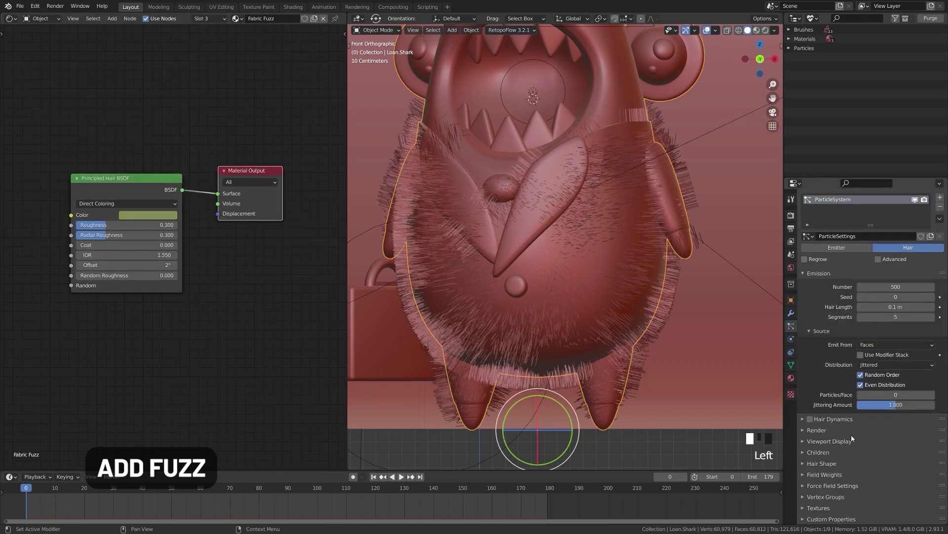
pyautogui.click(791, 326)
# - Enable clump noise and set the child hairs' Clump to 0.05
pyautogui.click(834, 392)
pyautogui.scroll(-11, 835, 438)
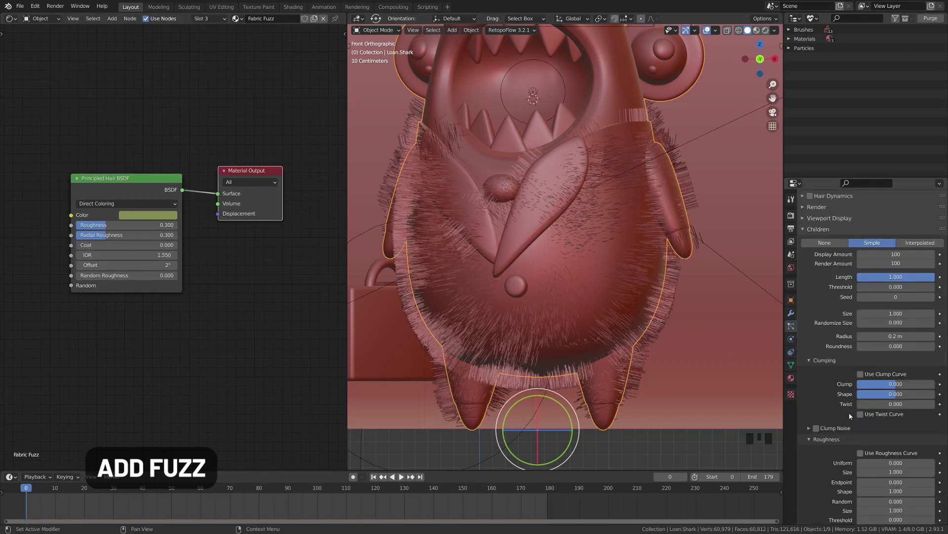
pyautogui.click(816, 428)
pyautogui.click(810, 427)
pyautogui.moveTo(865, 384); pyautogui.dragTo(876, 388)
pyautogui.write('.0')
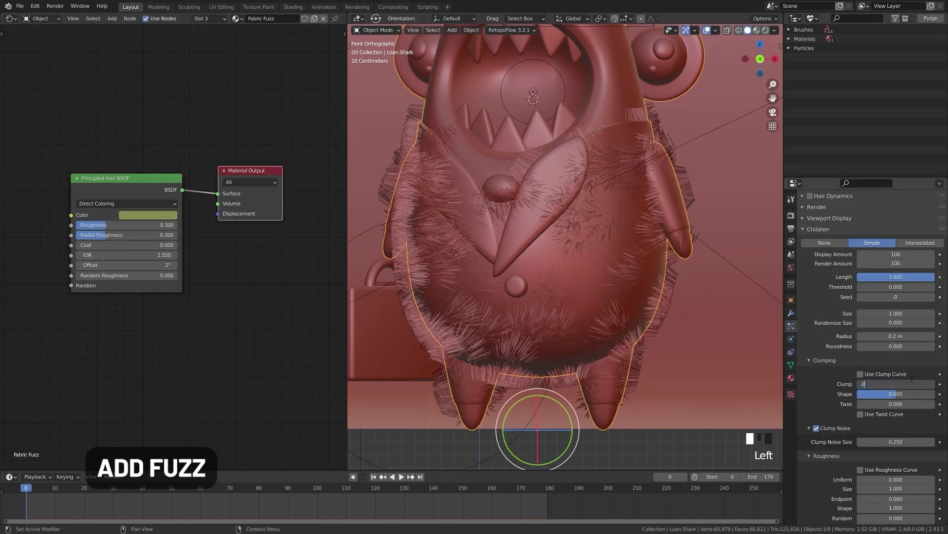
pyautogui.write('5')
pyautogui.press('Return')
pyautogui.scroll(-4, 898, 420)
# - Set uniform roughness to 0.1 and give the child hairs a Curl kink
pyautogui.click(908, 420)
pyautogui.write('.1')
pyautogui.click(890, 489)
pyautogui.scroll(-2, 895, 464)
pyautogui.click(895, 464)
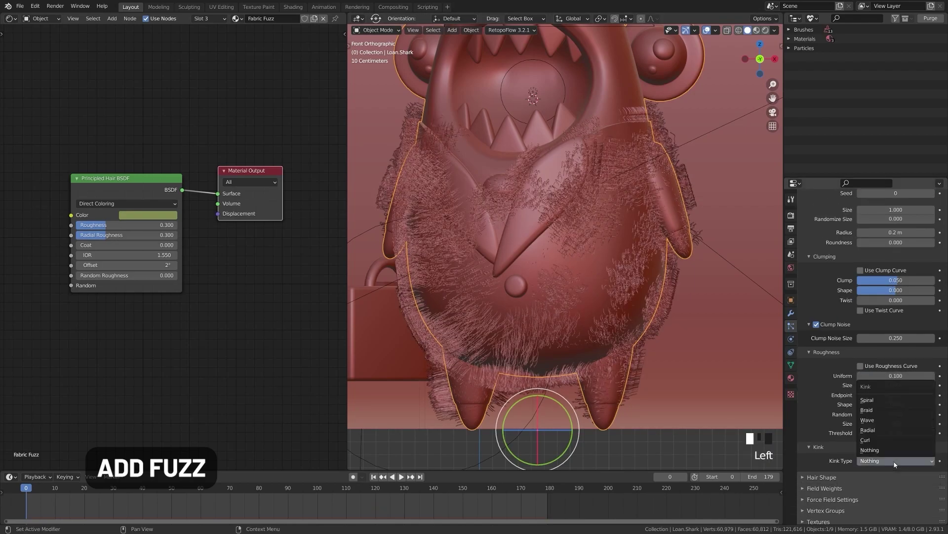
pyautogui.click(894, 439)
pyautogui.moveTo(860, 472); pyautogui.dragTo(902, 482)
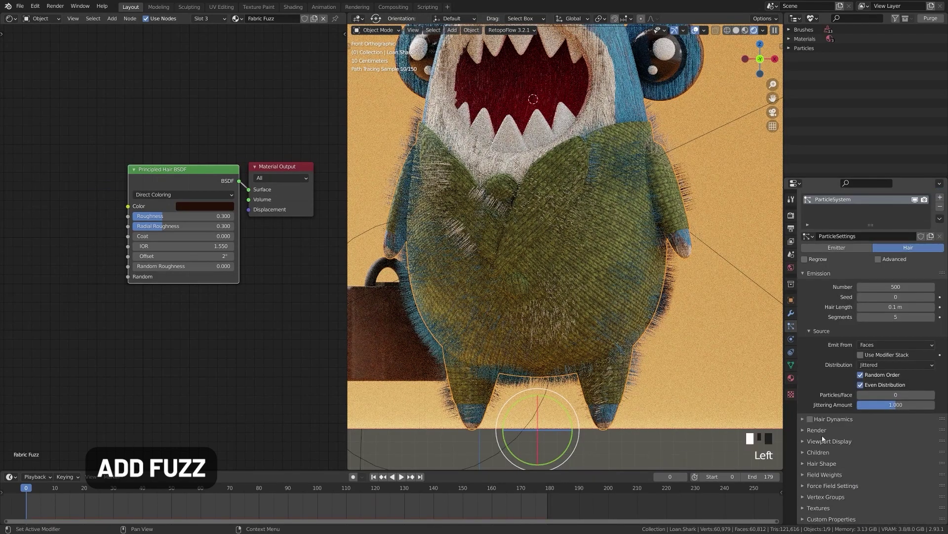
# - Render the hair with the Fabric Fuzz material, sampling the sweater's green as its colour
pyautogui.click(817, 430)
pyautogui.scroll(-4, 849, 429)
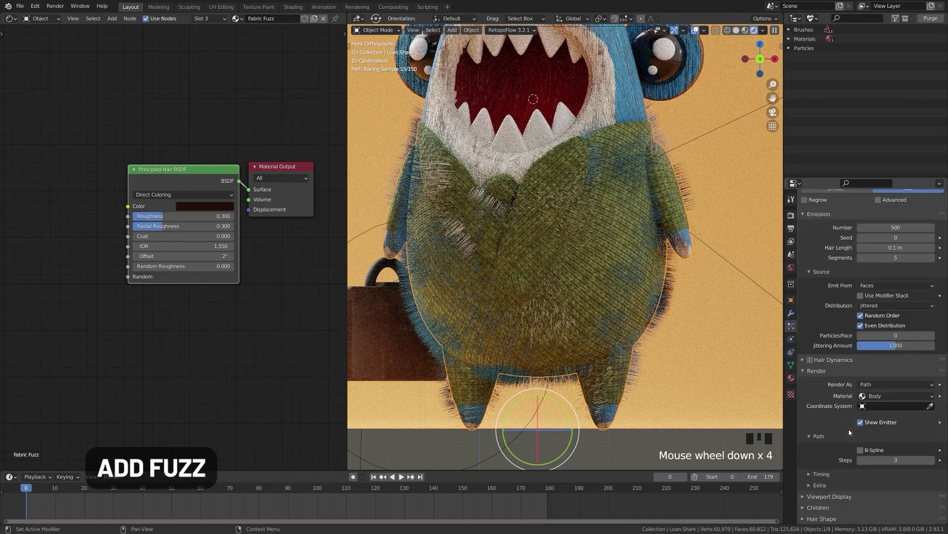
pyautogui.click(896, 381)
pyautogui.click(889, 408)
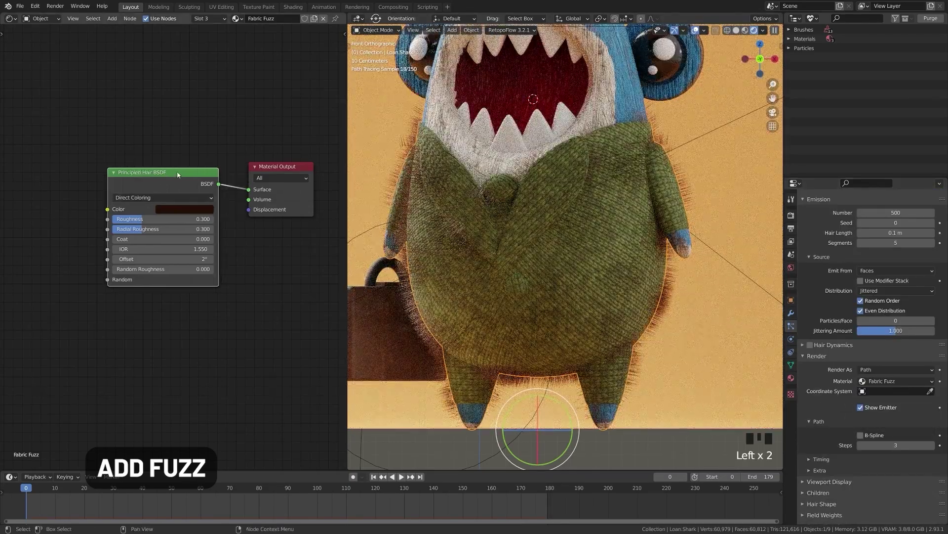
pyautogui.click(930, 391)
pyautogui.click(619, 192)
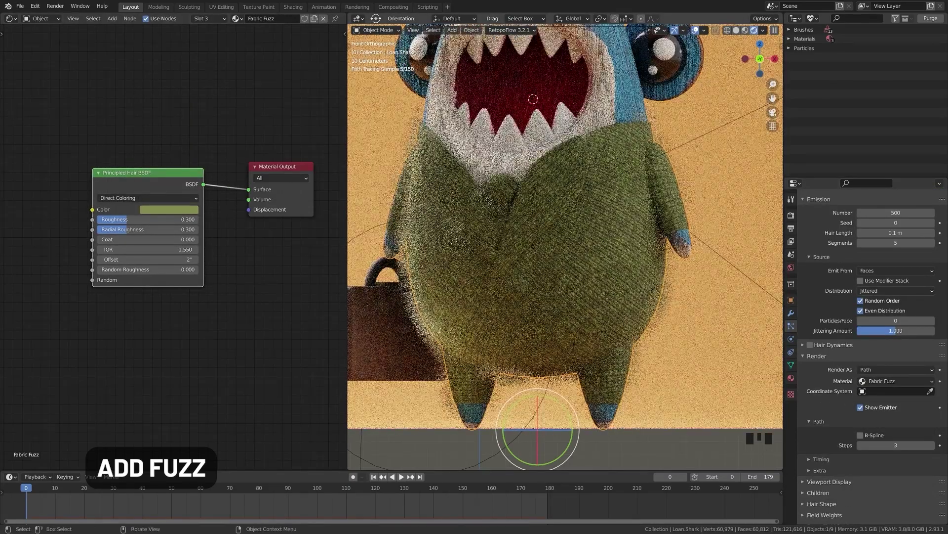
# - Switch to solid shading and add denser hair strands across the scalp
pyautogui.press('z')
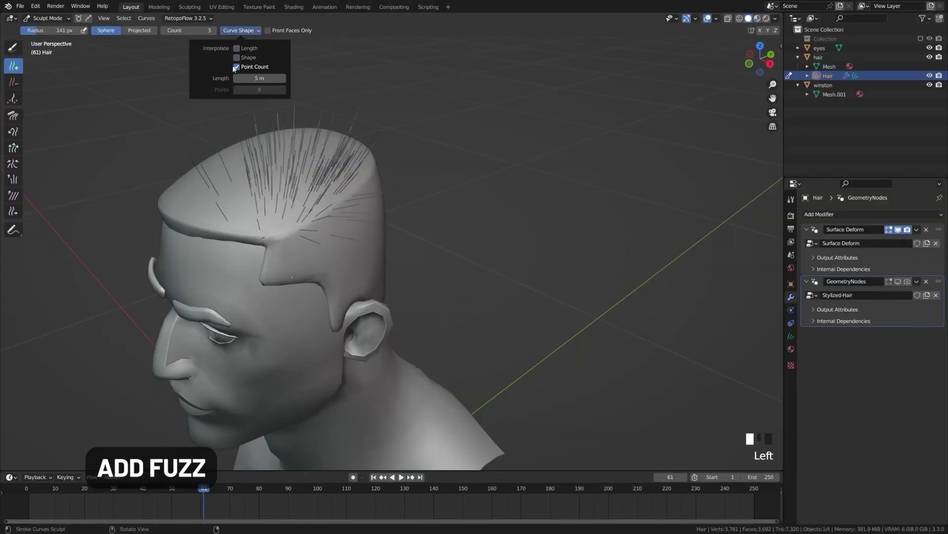
pyautogui.click(13, 98)
pyautogui.moveTo(339, 190); pyautogui.dragTo(63, 148, button='middle')
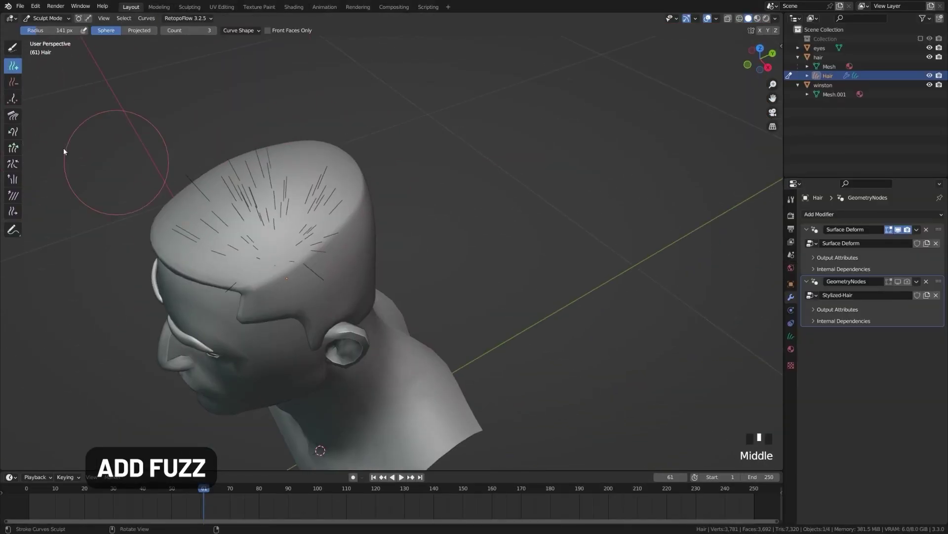
pyautogui.click(252, 248)
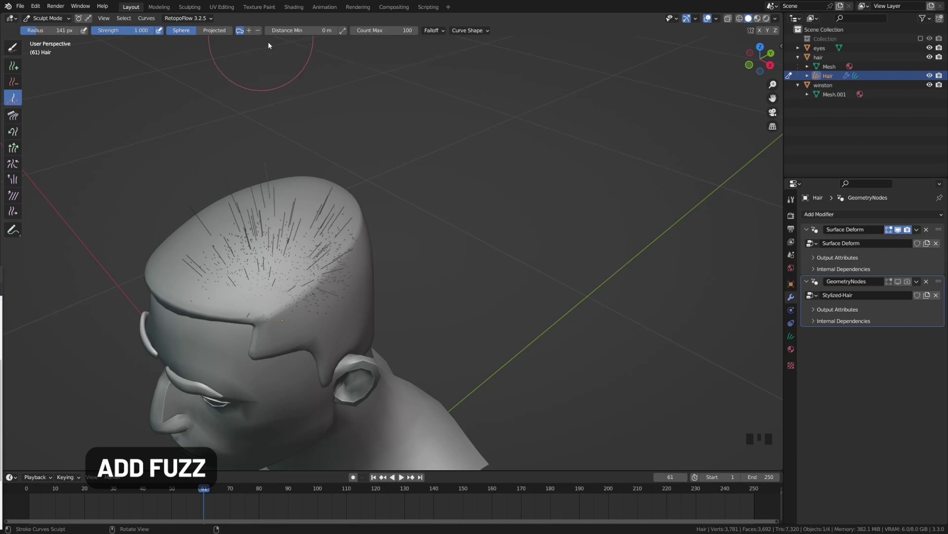
pyautogui.moveTo(212, 39); pyautogui.dragTo(145, 41, button='middle')
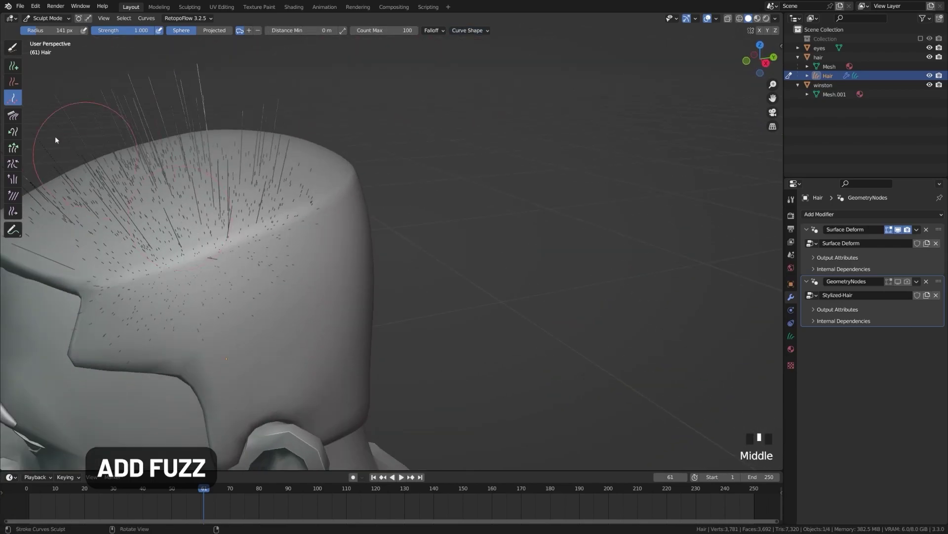
# - Comb the strands toward the front of the head, trying and undoing a Grow/Shrink
pyautogui.click(12, 115)
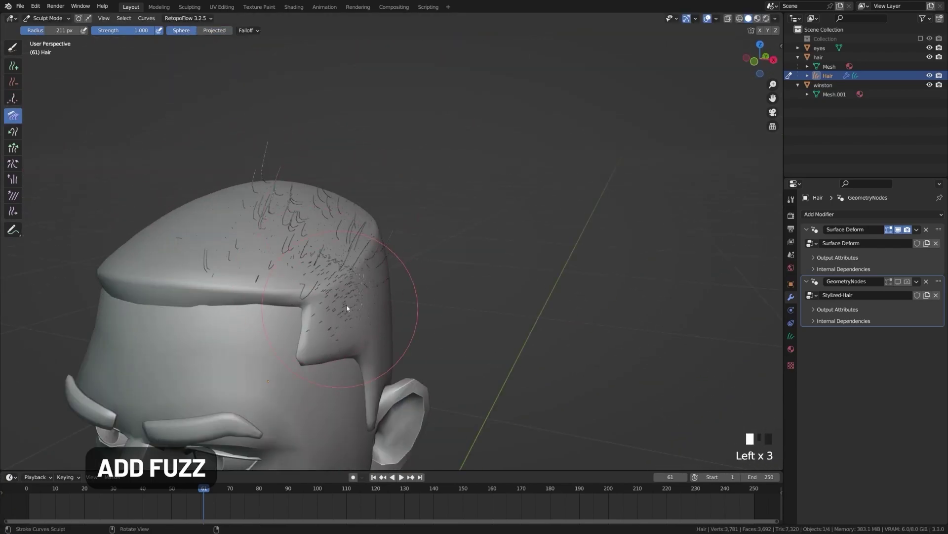
pyautogui.moveTo(346, 305); pyautogui.dragTo(349, 269)
pyautogui.keyDown('shift'); pyautogui.moveTo(350, 269); pyautogui.dragTo(417, 265, button='middle'); pyautogui.keyUp('shift')
pyautogui.moveTo(417, 265); pyautogui.dragTo(430, 277)
pyautogui.click(13, 147)
pyautogui.moveTo(341, 277); pyautogui.dragTo(358, 279)
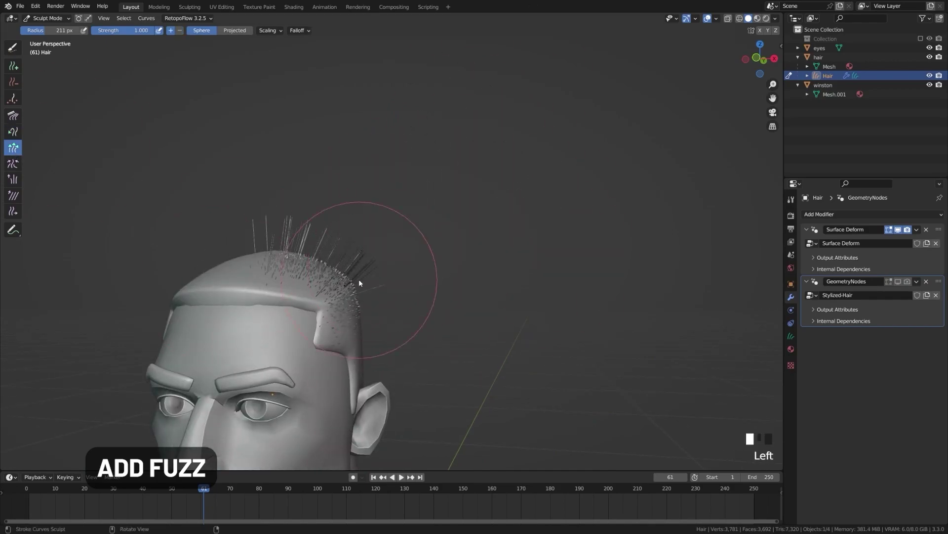
pyautogui.hotkey('ctrl', 'z')
pyautogui.moveTo(360, 281); pyautogui.dragTo(251, 268, button='middle')
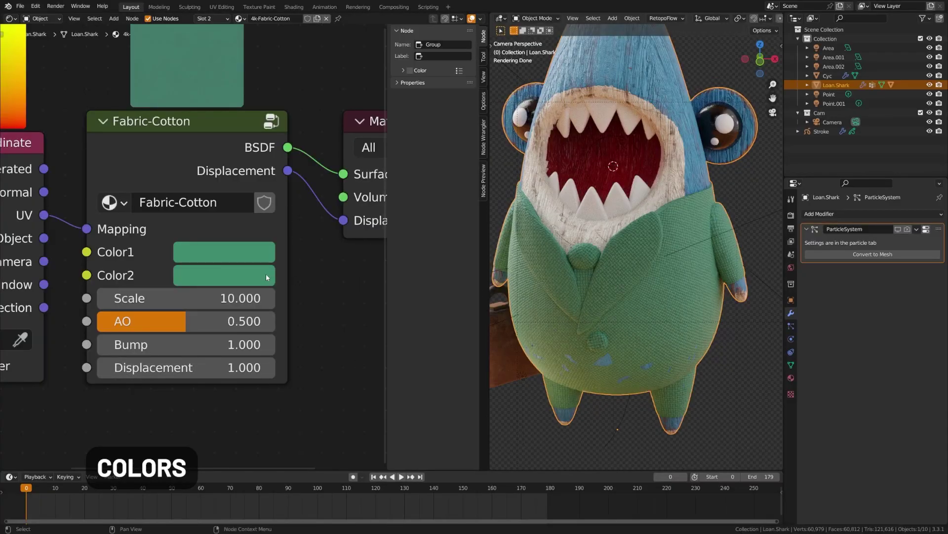
# - Lower the Fabric-Cotton Color2 value from 0.262 to 0.170
pyautogui.click(265, 277)
pyautogui.click(247, 276)
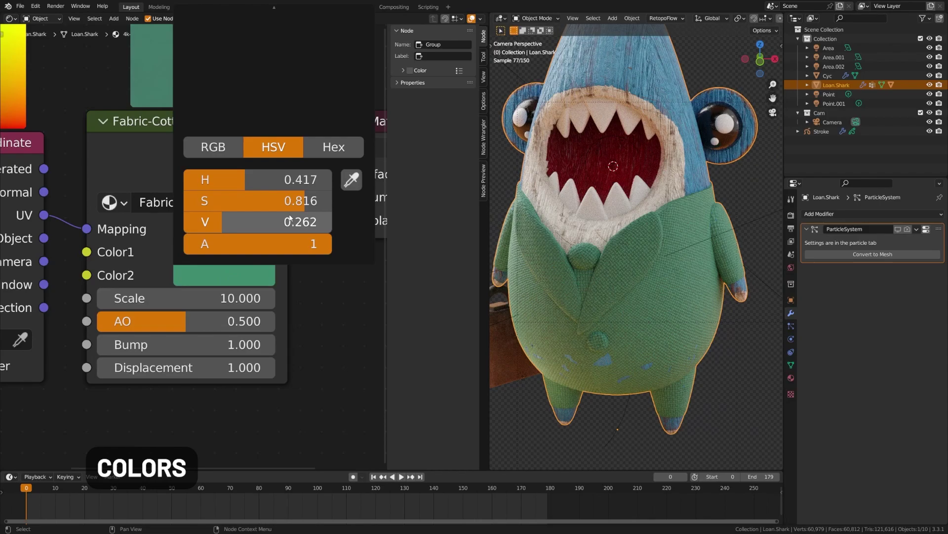
pyautogui.moveTo(290, 218); pyautogui.dragTo(274, 219)
pyautogui.scroll(-1, 310, 295)
pyautogui.click(236, 272)
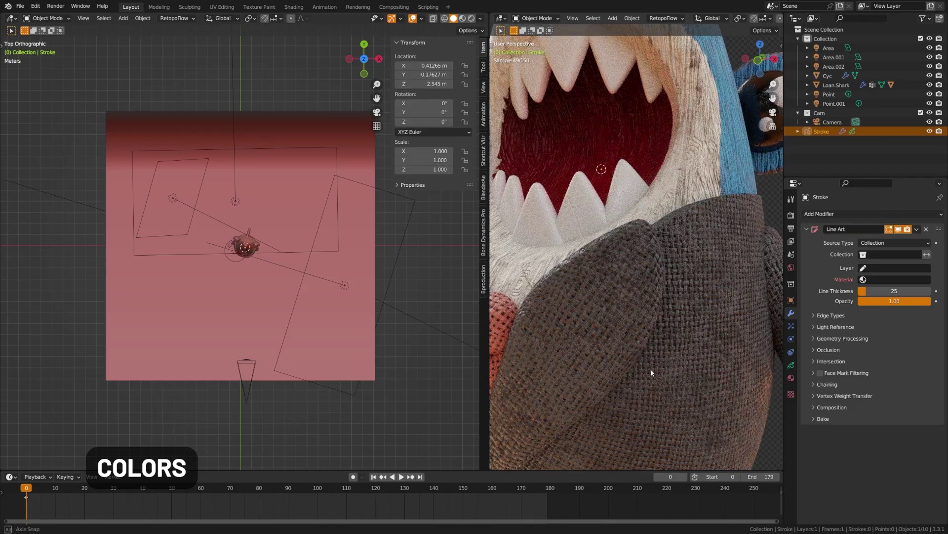
pyautogui.scroll(5, 651, 368)
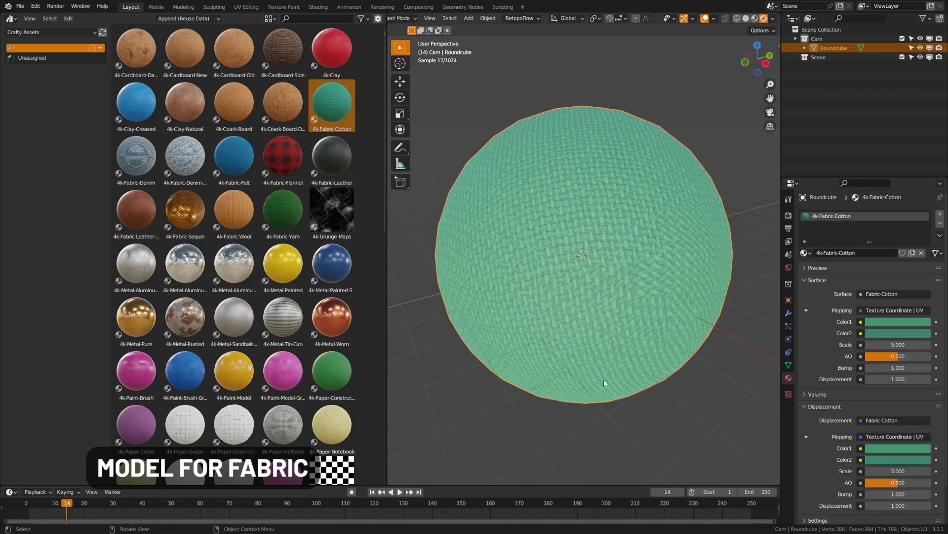
# - Darken the sphere's Color2, then zoom in on the bedroom and select the bed
pyautogui.click(887, 334)
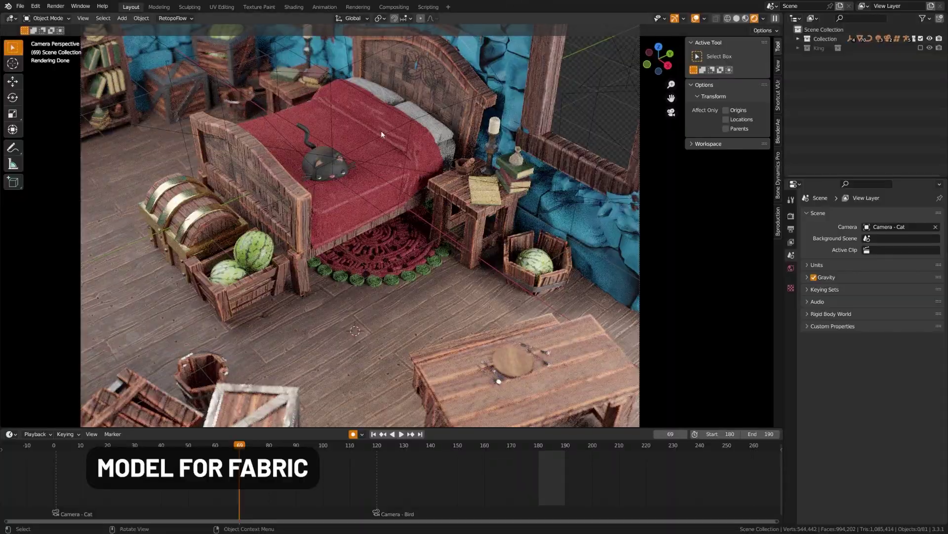
pyautogui.scroll(10, 365, 134)
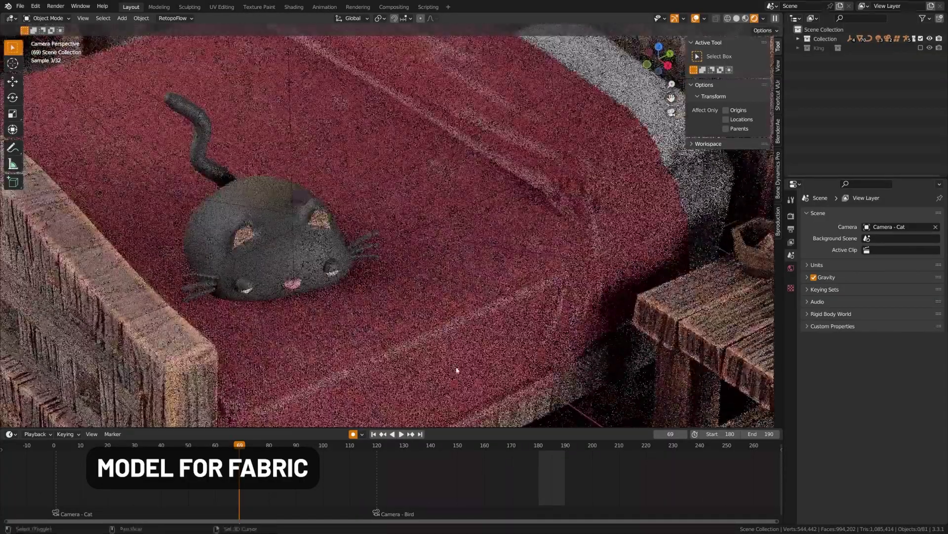
pyautogui.moveTo(456, 369); pyautogui.dragTo(456, 244, button='middle')
pyautogui.scroll(8, 490, 262)
pyautogui.scroll(4, 447, 252)
pyautogui.scroll(3, 476, 246)
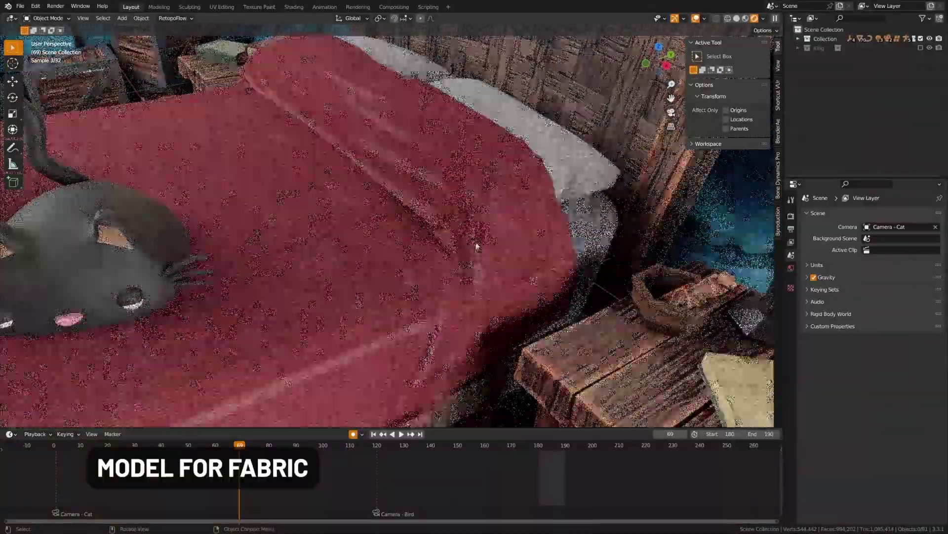
pyautogui.click(485, 229)
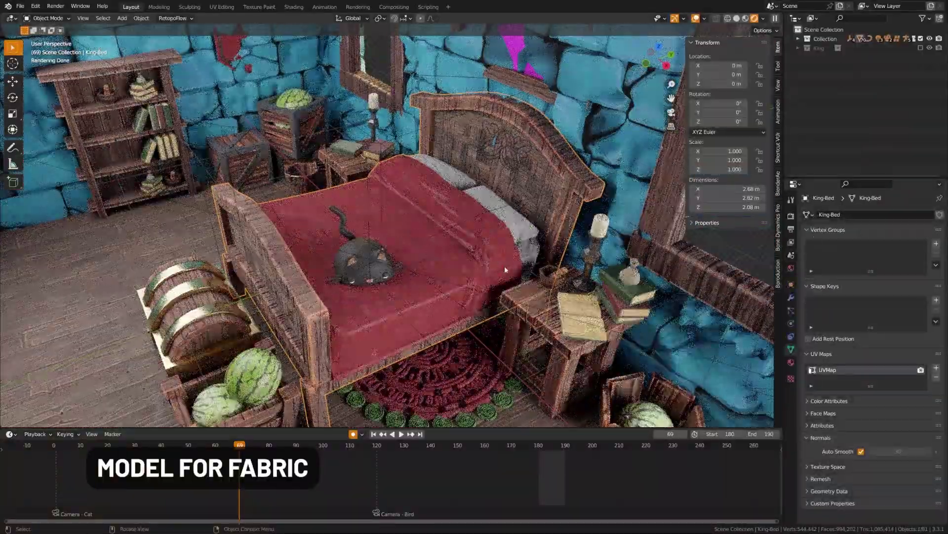
# - Select the Watermelon-Rug and orbit around the bedroom to inspect it
pyautogui.moveTo(505, 266); pyautogui.dragTo(437, 250, button='middle')
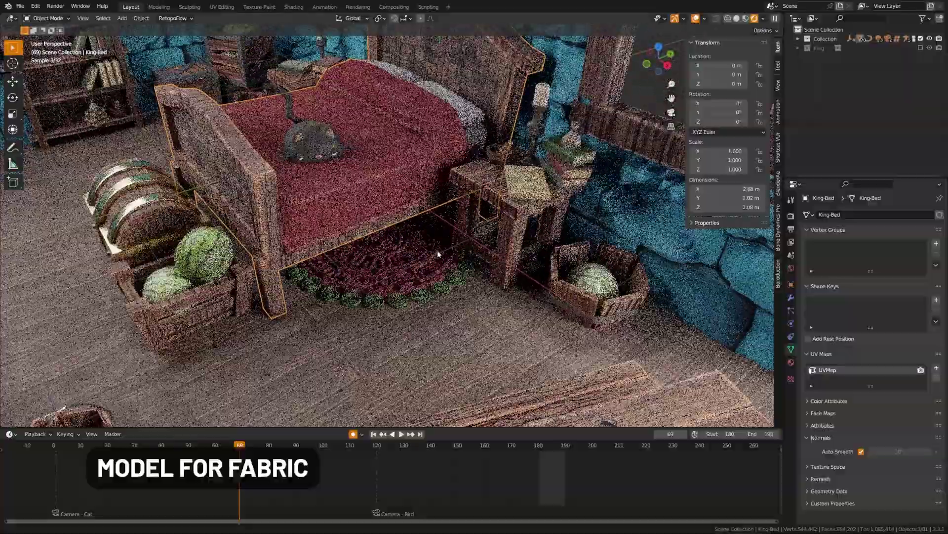
pyautogui.scroll(6, 428, 338)
pyautogui.scroll(-6, 445, 326)
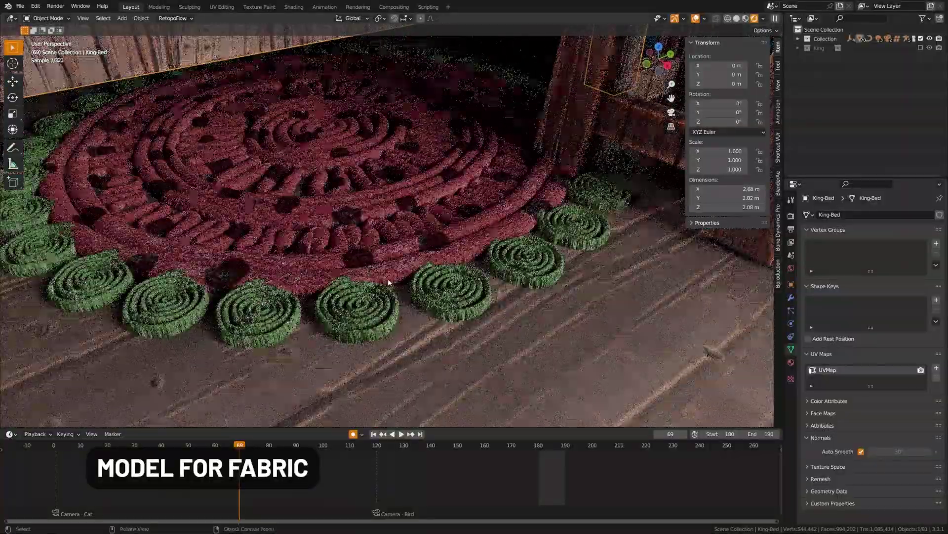
pyautogui.click(387, 276)
pyautogui.scroll(-6, 389, 282)
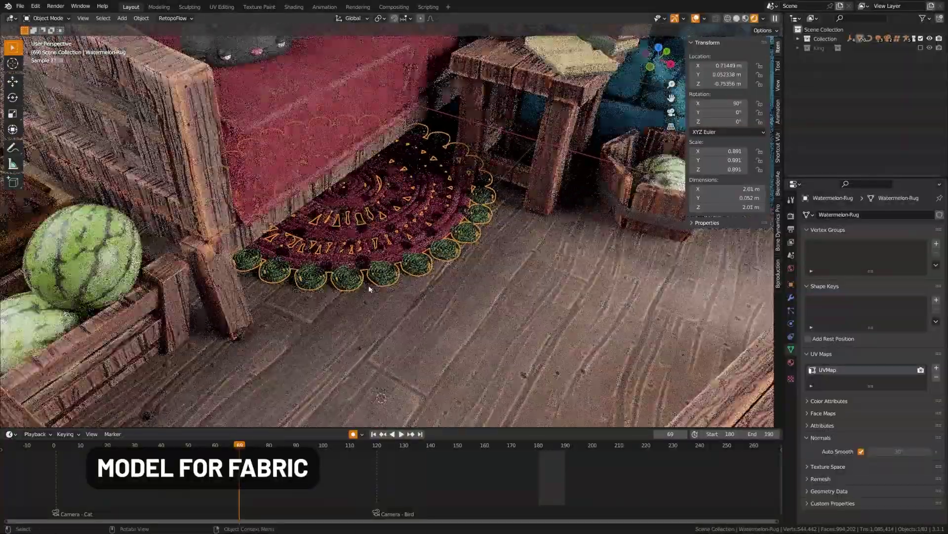
pyautogui.moveTo(370, 284); pyautogui.dragTo(366, 285, button='middle')
pyautogui.scroll(1, 371, 281)
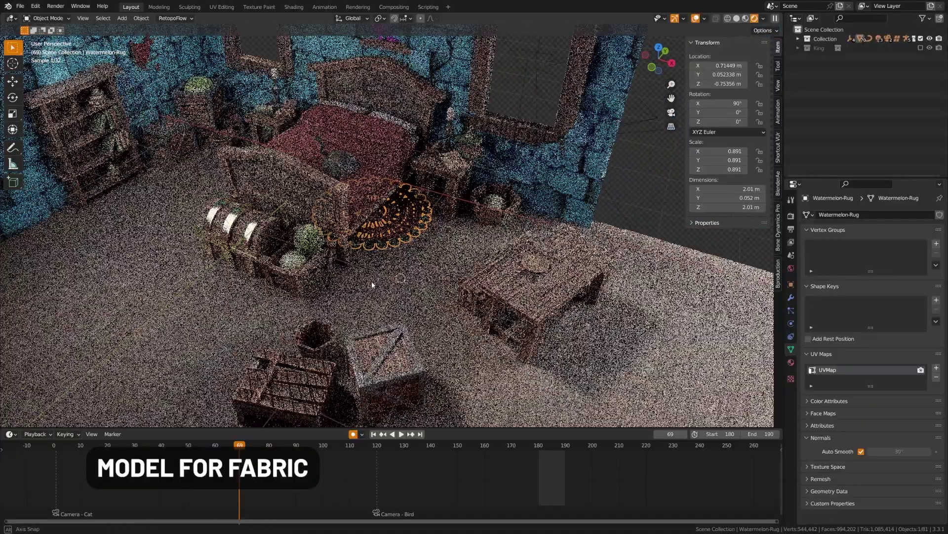
pyautogui.scroll(3, 370, 270)
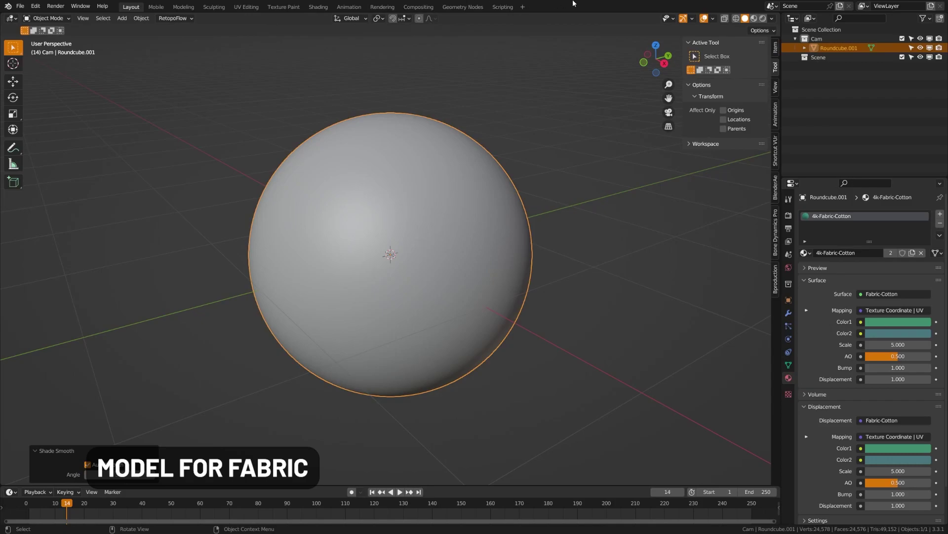
# - Switch the sphere into Sculpt Mode from the Ctrl+Tab pie menu
pyautogui.hotkey('ctrl', 'Tab')
pyautogui.click(377, 274)
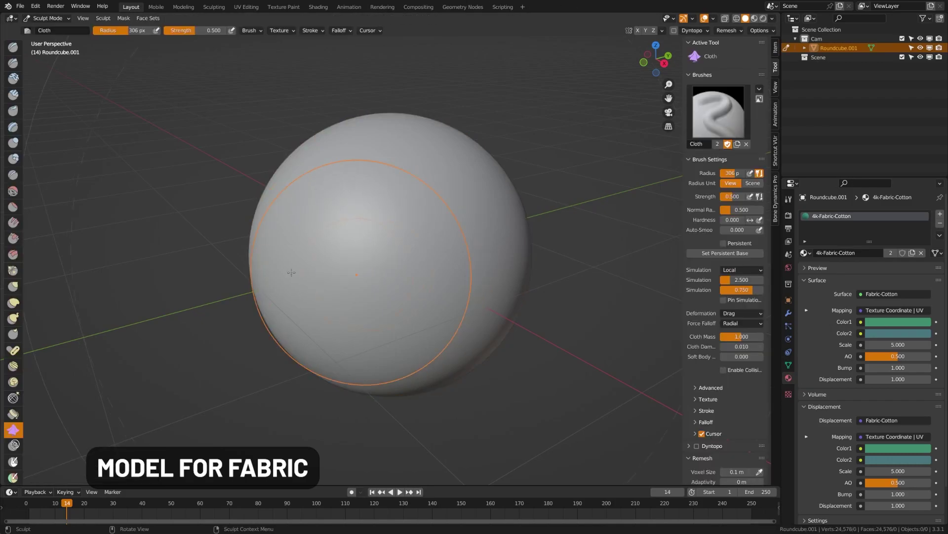
pyautogui.scroll(-3, 14, 419)
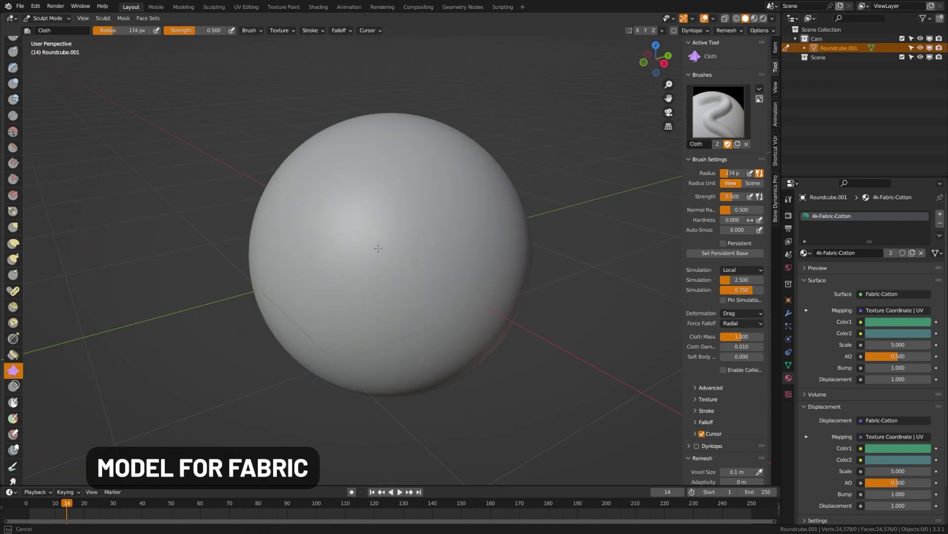
# - Stroke deep swirling Cloth-brush wrinkles across the sphere from several angles
pyautogui.moveTo(432, 286)
pyautogui.mouseDown()
pyautogui.moveTo(468, 259)
pyautogui.moveTo(465, 227)
pyautogui.mouseUp()
pyautogui.moveTo(489, 262); pyautogui.dragTo(487, 277)
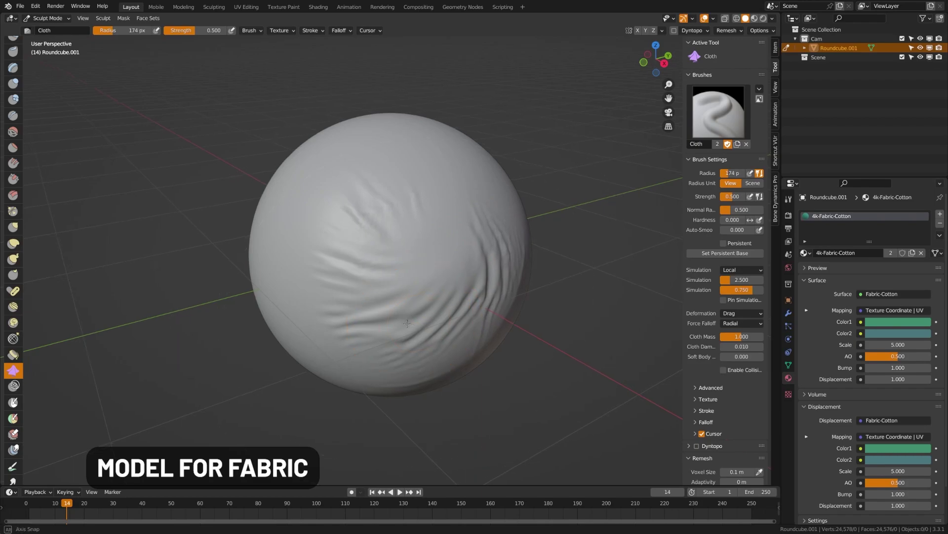
pyautogui.moveTo(487, 277); pyautogui.dragTo(335, 312, button='middle')
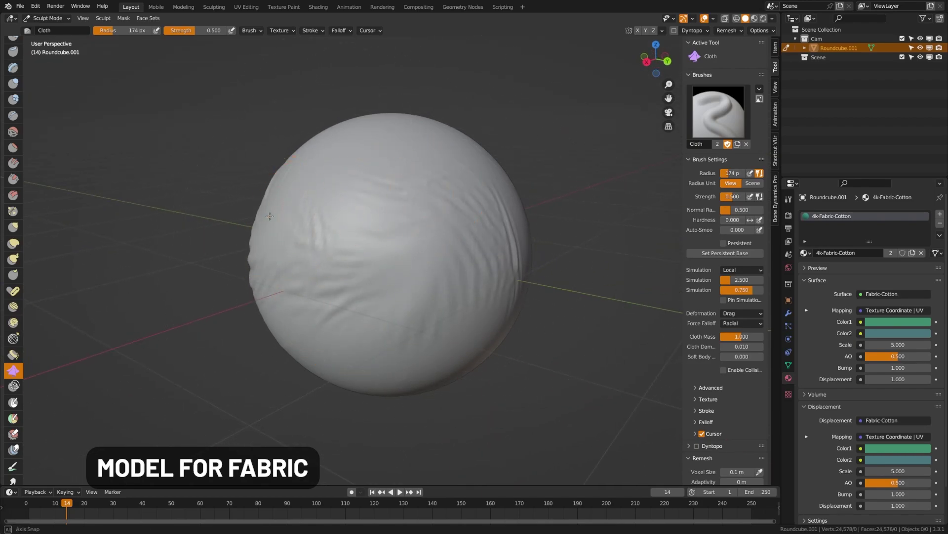
pyautogui.moveTo(269, 216); pyautogui.dragTo(436, 238, button='middle')
pyautogui.moveTo(313, 244); pyautogui.dragTo(345, 193, button='middle')
pyautogui.moveTo(333, 323)
pyautogui.mouseDown()
pyautogui.moveTo(406, 339)
pyautogui.moveTo(448, 308)
pyautogui.mouseUp()
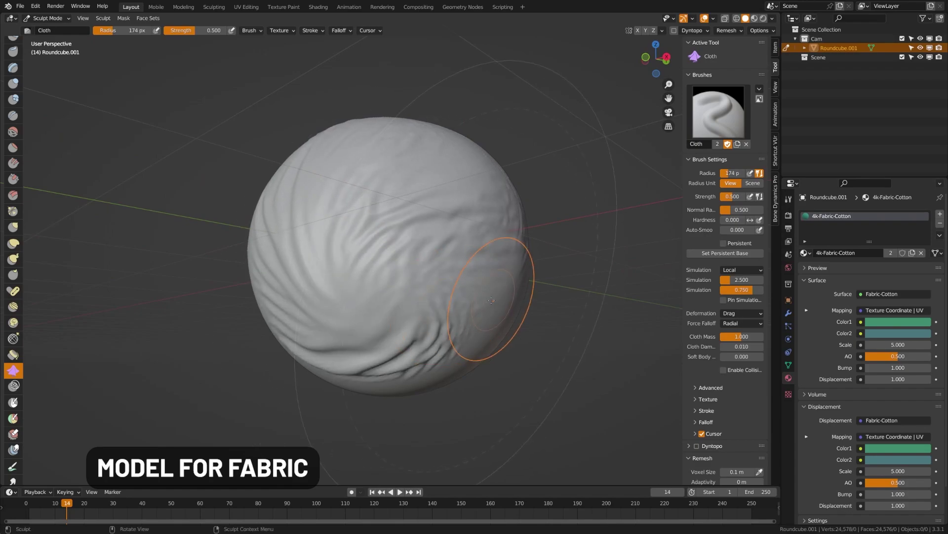
pyautogui.moveTo(491, 300); pyautogui.dragTo(388, 306, button='middle')
pyautogui.moveTo(415, 311)
pyautogui.mouseDown()
pyautogui.moveTo(385, 198)
pyautogui.moveTo(316, 206)
pyautogui.moveTo(302, 282)
pyautogui.moveTo(388, 309)
pyautogui.mouseUp()
# - Return to Object Mode and apply Shade Auto Smooth and Shade Smooth to the sphere
pyautogui.hotkey('ctrl', 'Tab')
pyautogui.click(362, 298)
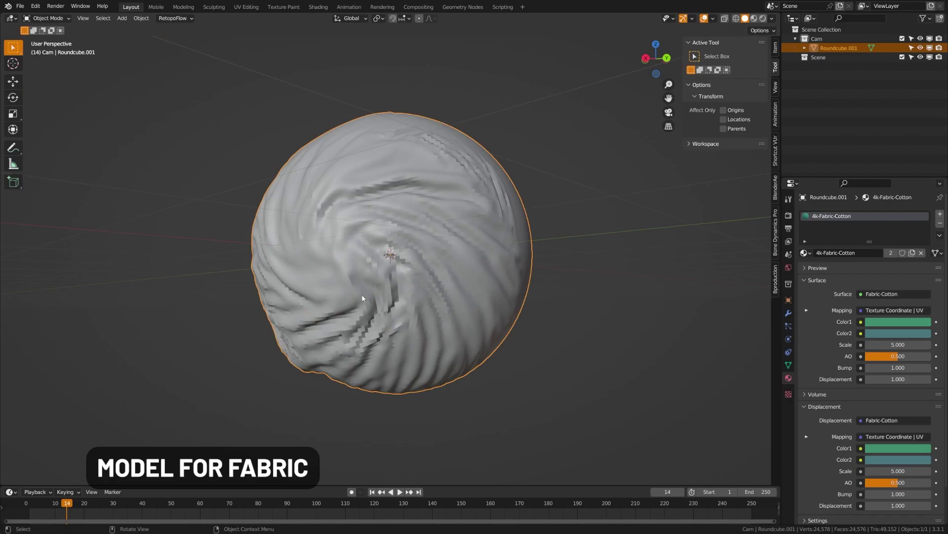
pyautogui.rightClick(389, 310)
pyautogui.click(370, 300)
pyautogui.rightClick(368, 295)
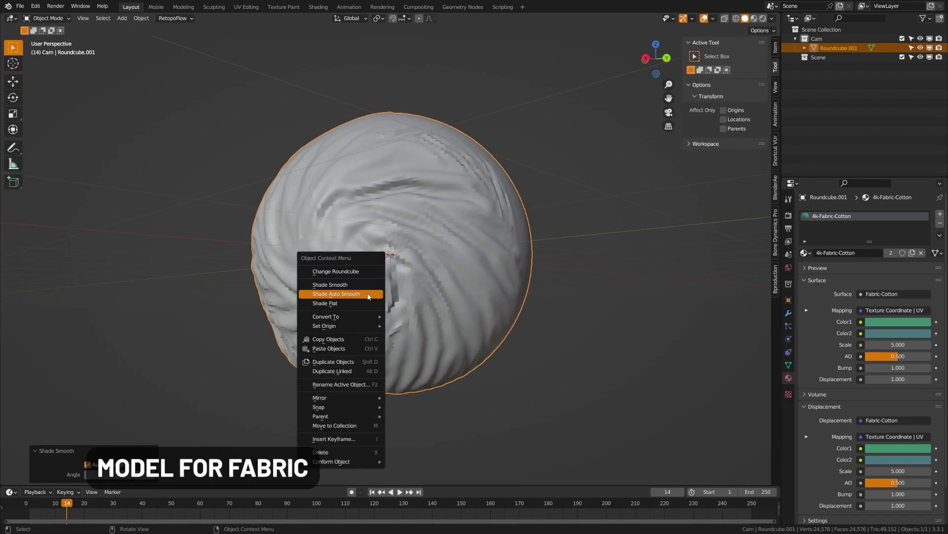
pyautogui.click(359, 285)
# - Preview the sphere in Rendered shading, confirm texture Scale 5.000 and deselect it
pyautogui.press('z')
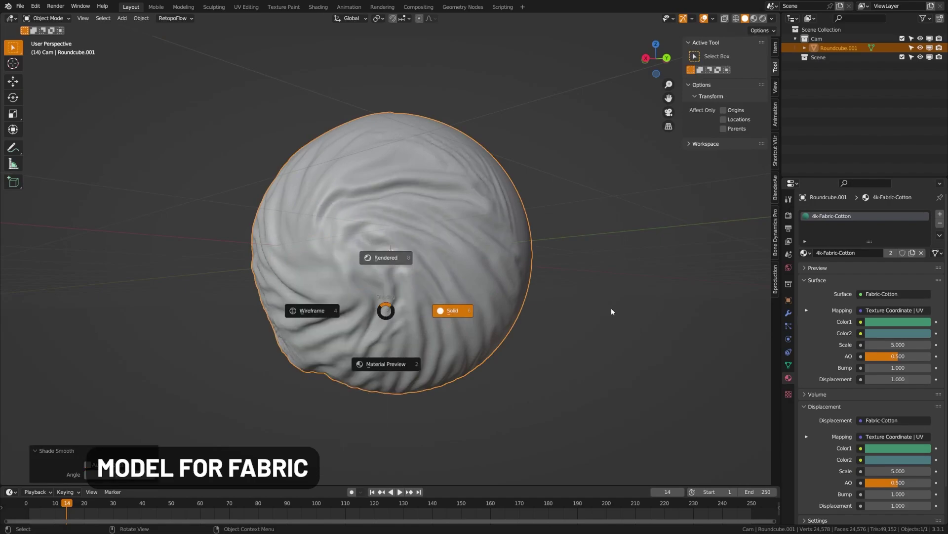
pyautogui.press('8')
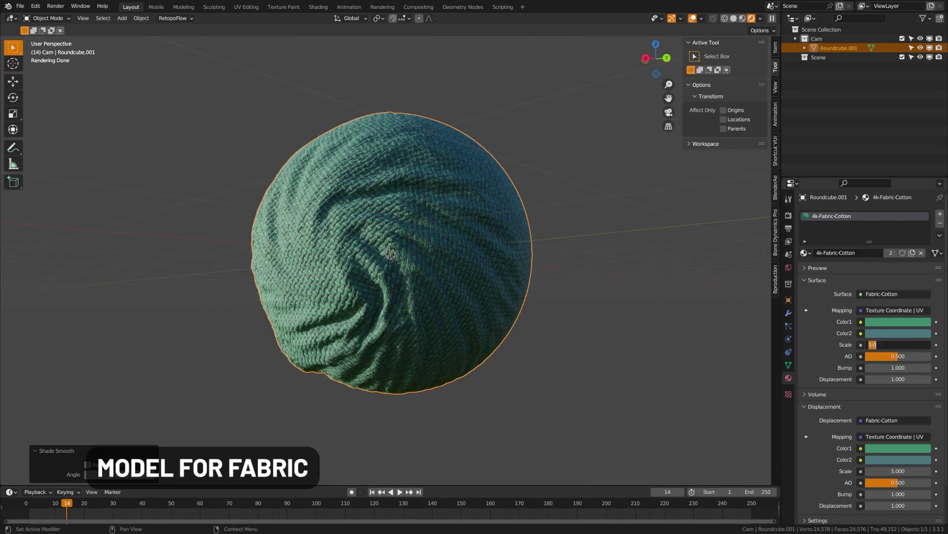
pyautogui.press('Return')
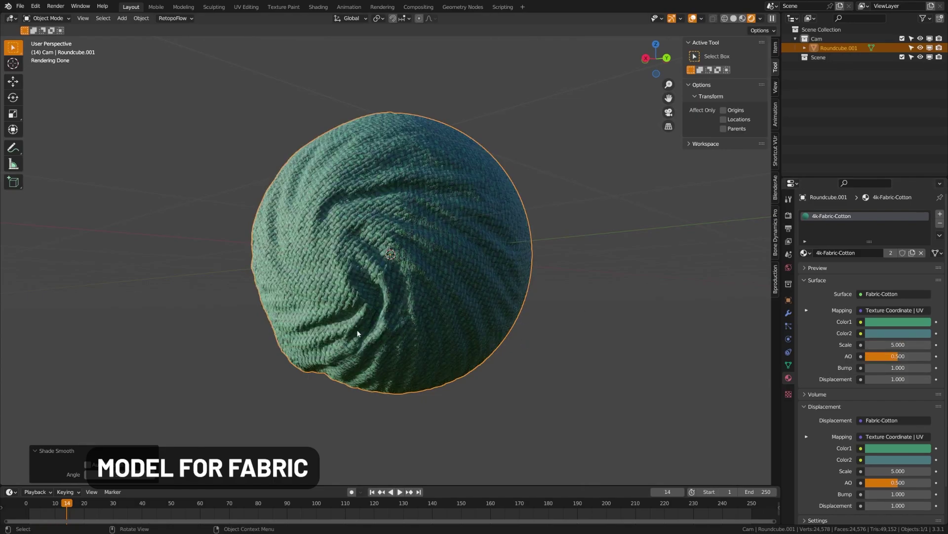
pyautogui.scroll(4, 358, 334)
pyautogui.scroll(-3, 381, 332)
pyautogui.scroll(1, 403, 331)
pyautogui.hotkey('alt', 'a')
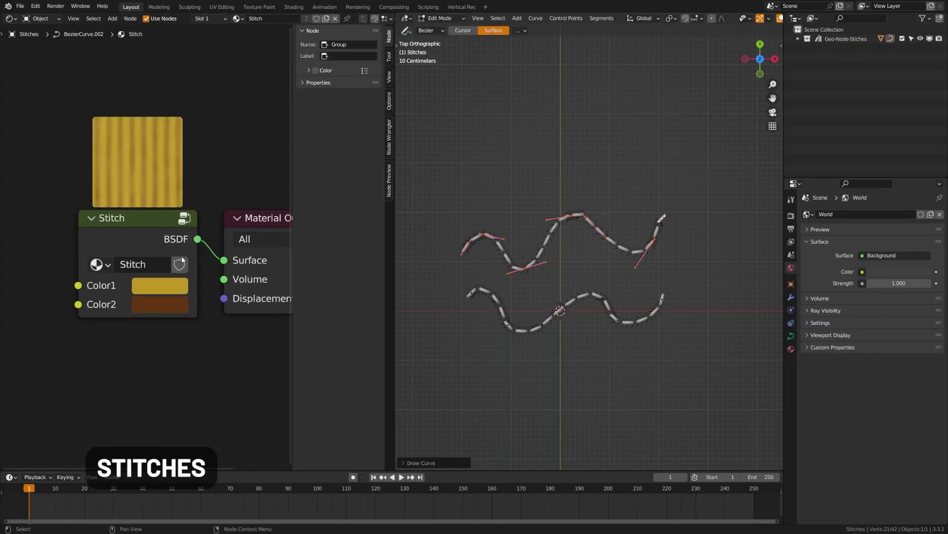
# - Switch the Stitches scene to Rendered shading
pyautogui.press('z')
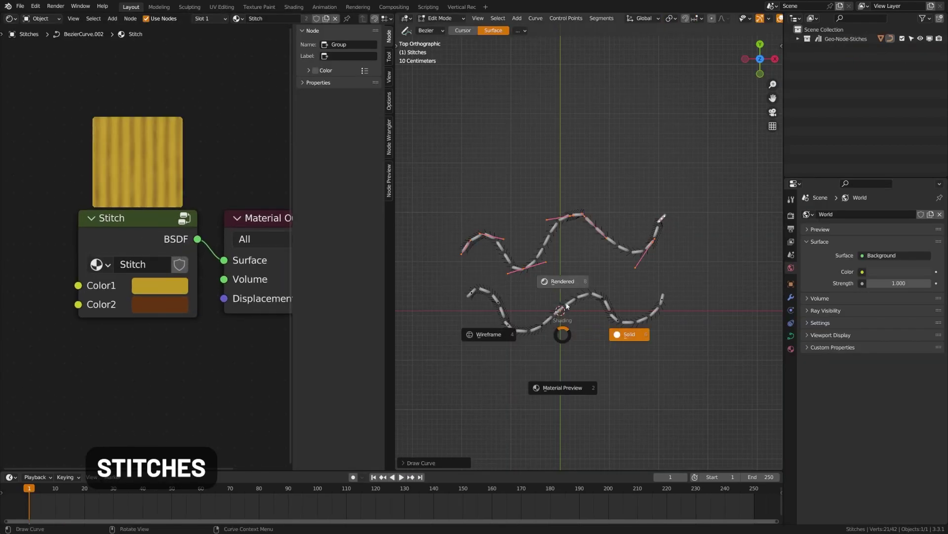
pyautogui.press('8')
pyautogui.scroll(2, 571, 295)
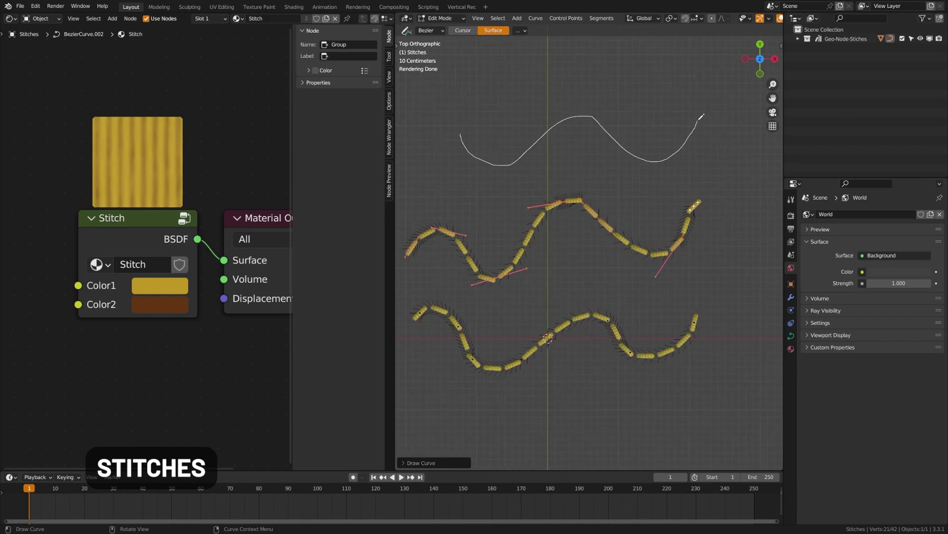
# - Set the Stitch node's Color1 to pale cyan and Color2 to dark blue
pyautogui.click(160, 303)
pyautogui.moveTo(202, 120); pyautogui.dragTo(204, 89)
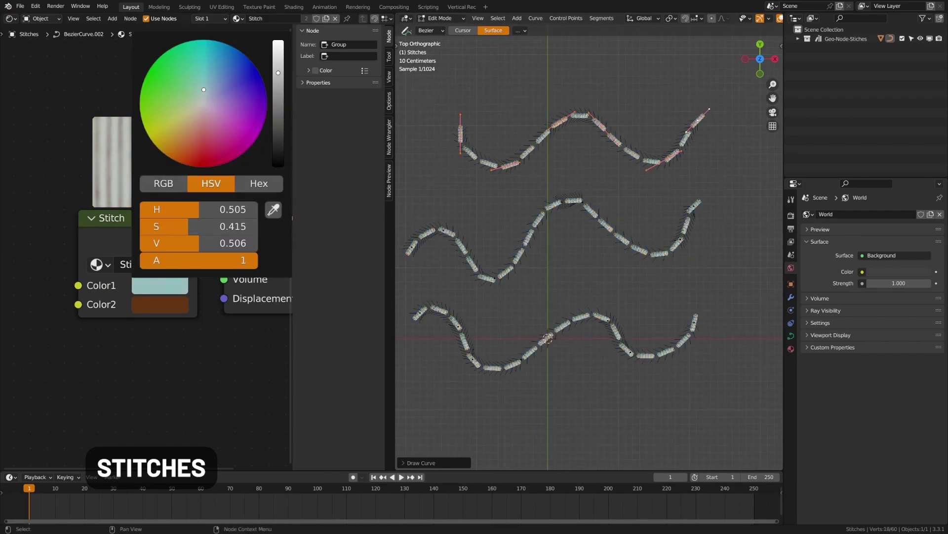
pyautogui.click(175, 305)
pyautogui.moveTo(214, 228); pyautogui.dragTo(287, 228)
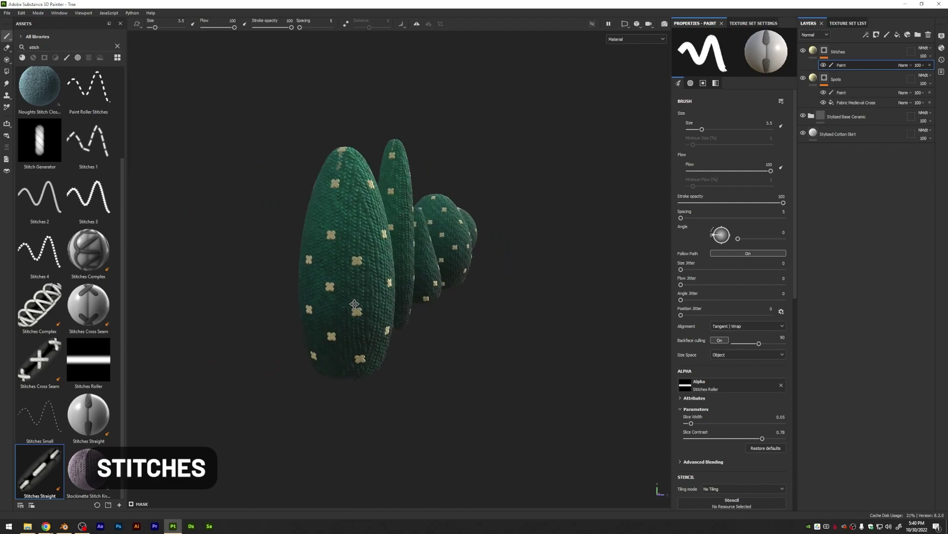
pyautogui.moveTo(339, 355)
pyautogui.keyDown('alt'); pyautogui.mouseDown()
pyautogui.moveTo(293, 293)
pyautogui.moveTo(328, 322)
pyautogui.moveTo(344, 300)
pyautogui.moveTo(235, 296)
pyautogui.mouseUp(); pyautogui.keyUp('alt')
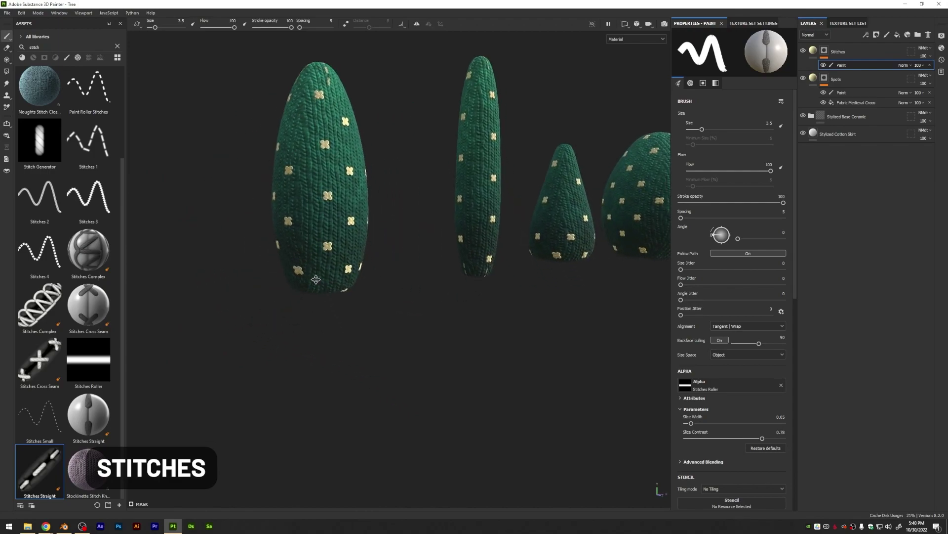
pyautogui.scroll(5, 297, 258)
pyautogui.keyDown('alt'); pyautogui.moveTo(315, 304); pyautogui.dragTo(295, 159); pyautogui.keyUp('alt')
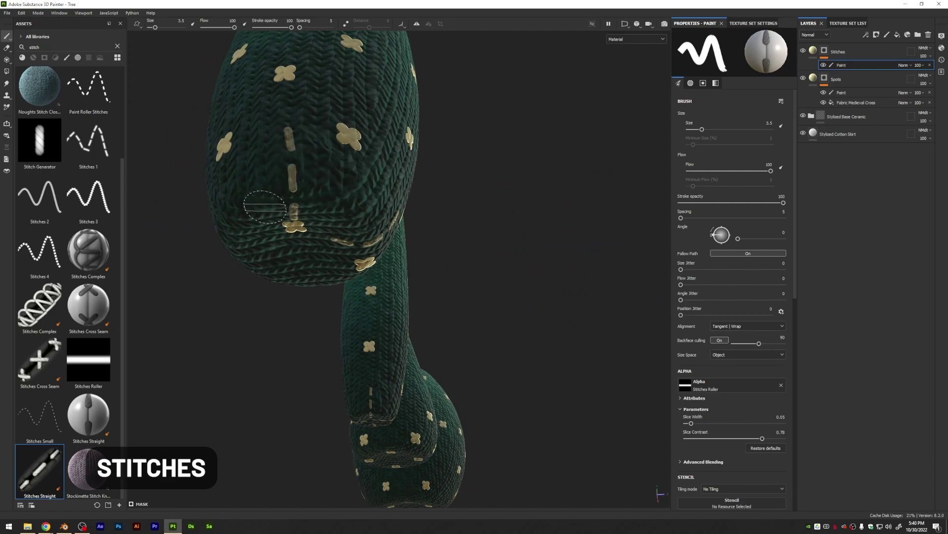
pyautogui.keyDown('alt'); pyautogui.moveTo(265, 206); pyautogui.dragTo(334, 141); pyautogui.keyUp('alt')
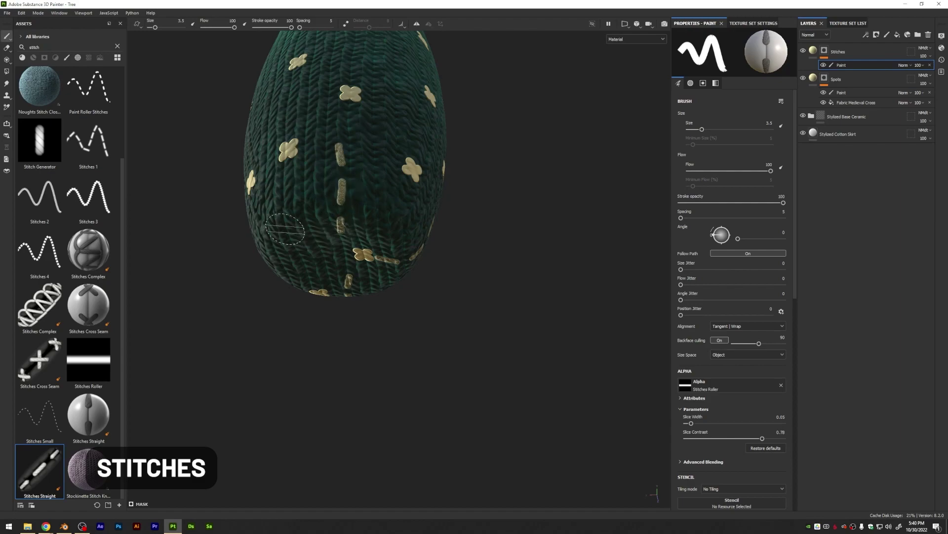
pyautogui.keyDown('alt'); pyautogui.moveTo(285, 229); pyautogui.dragTo(391, 160); pyautogui.keyUp('alt')
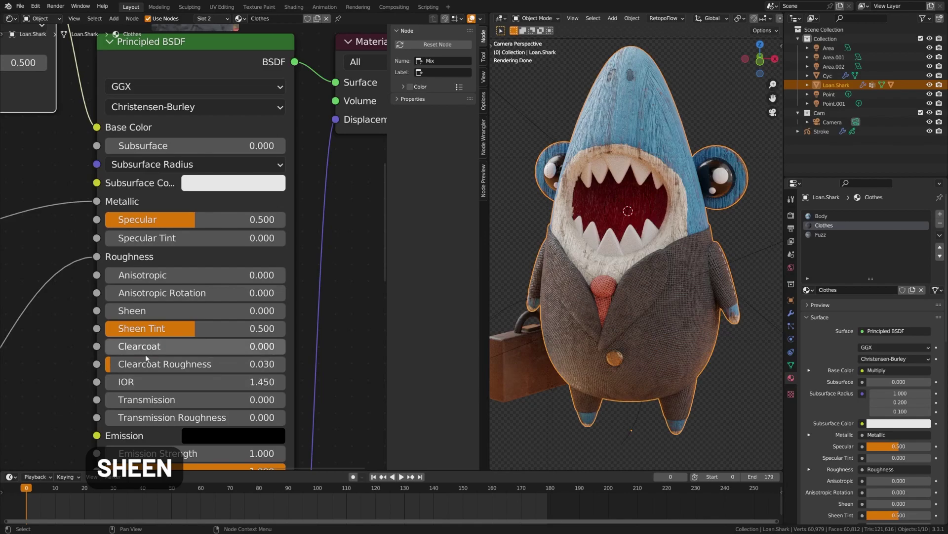
# - Drag the Clothes material's Sheen up to 1.000 and view the shark from the side
pyautogui.moveTo(195, 310); pyautogui.dragTo(200, 310)
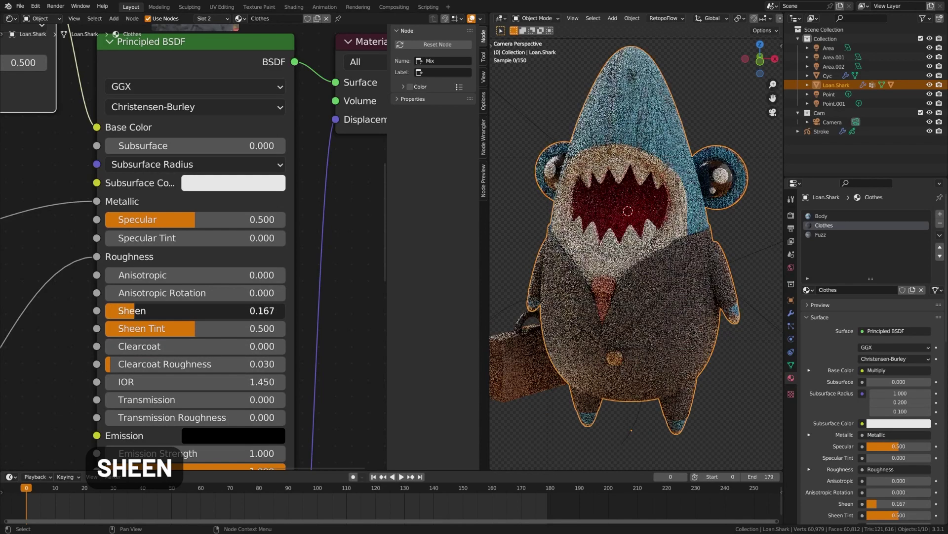
pyautogui.moveTo(133, 310); pyautogui.dragTo(476, 347)
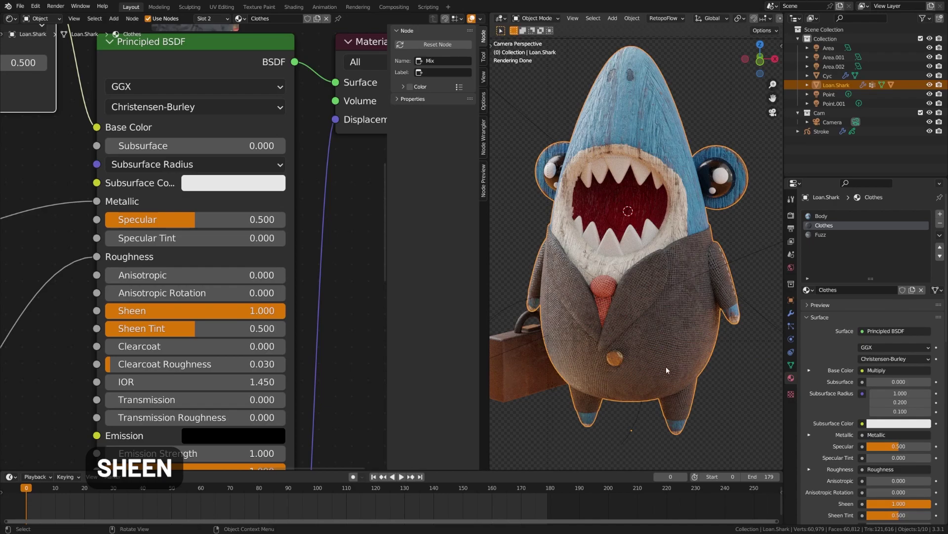
pyautogui.moveTo(666, 366); pyautogui.dragTo(590, 409, button='middle')
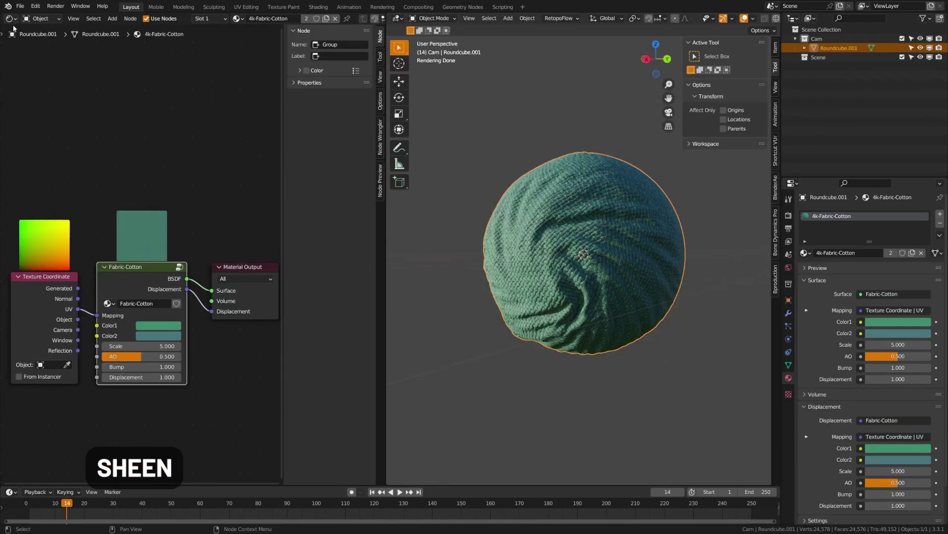
# - Enter the Fabric-Cotton node group and tweak its Principled BSDF Sheen to 0.898
pyautogui.press('Tab')
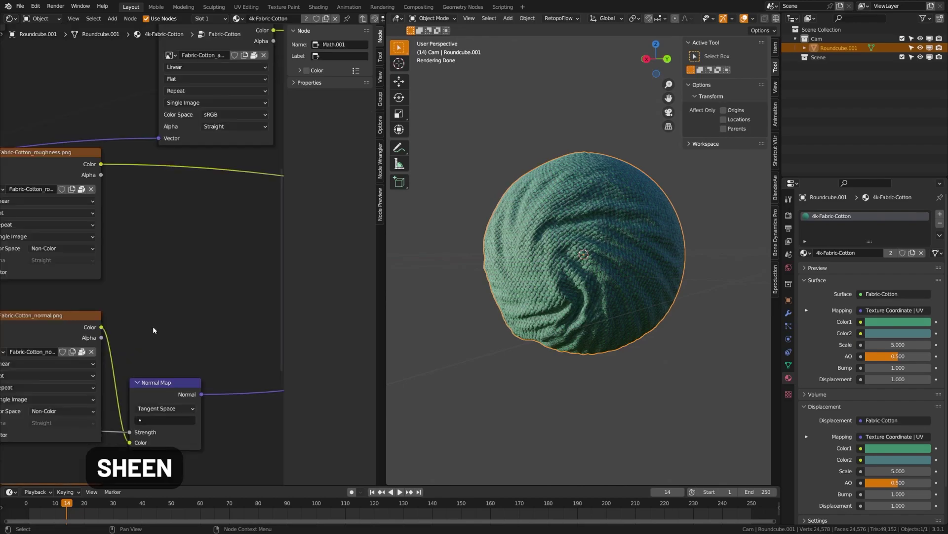
pyautogui.moveTo(153, 326); pyautogui.dragTo(103, 310, button='middle')
pyautogui.scroll(-5, 187, 301)
pyautogui.scroll(3, 150, 297)
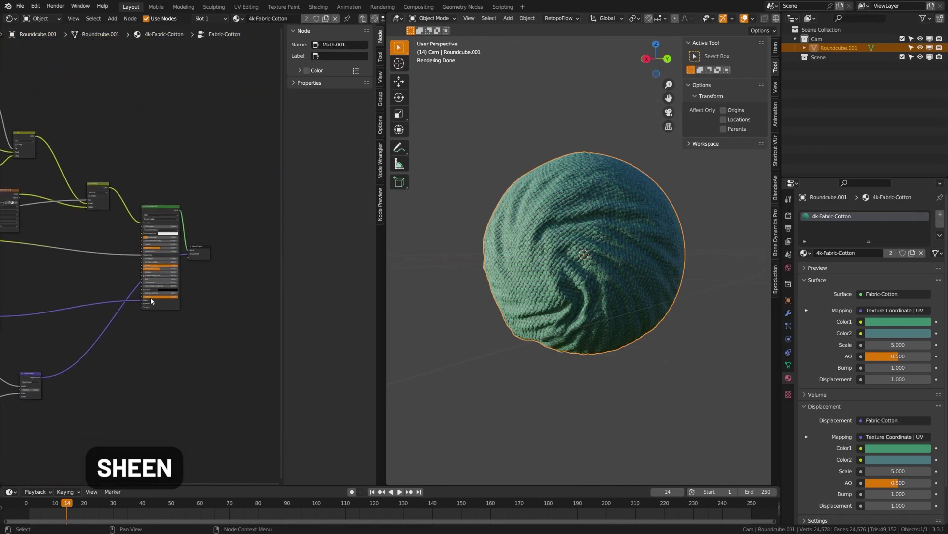
pyautogui.scroll(5, 191, 294)
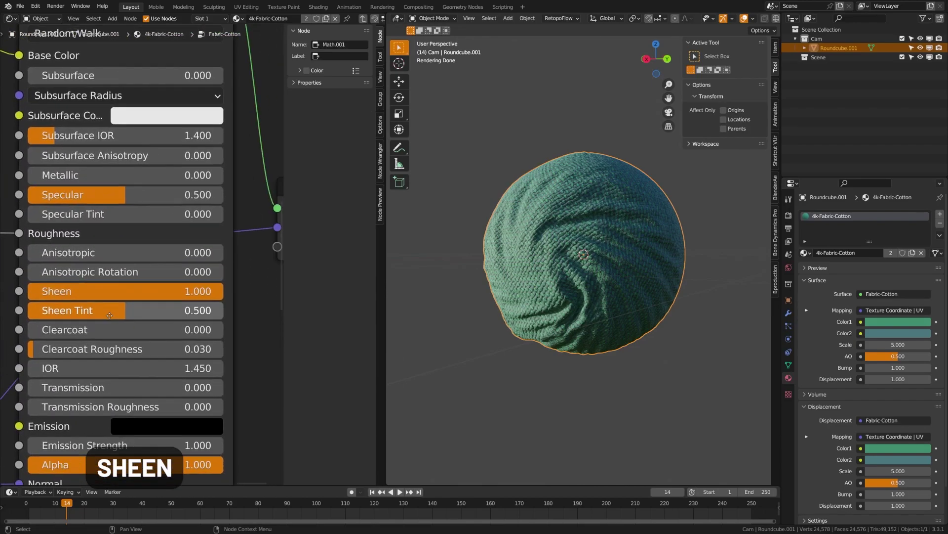
pyautogui.scroll(3, 520, 289)
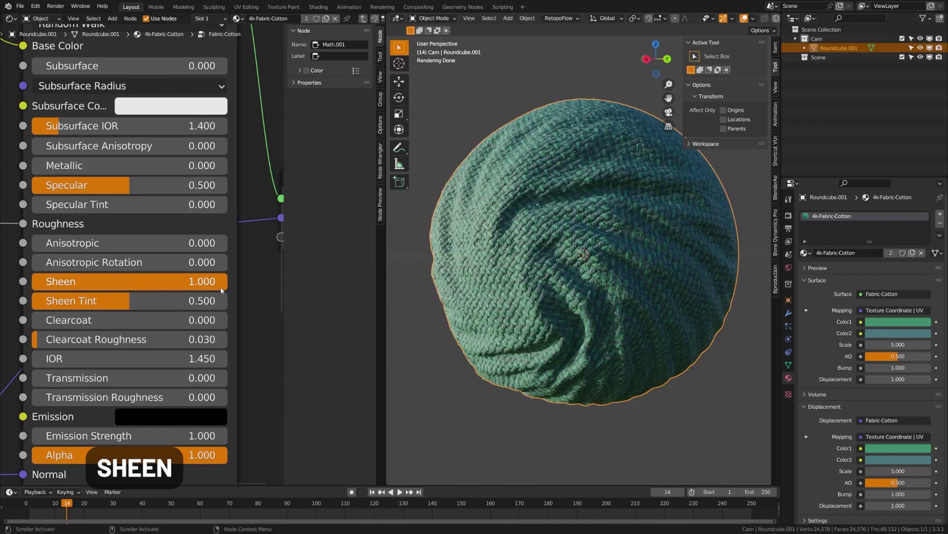
pyautogui.moveTo(221, 290); pyautogui.dragTo(213, 290)
pyautogui.moveTo(33, 286); pyautogui.dragTo(69, 281)
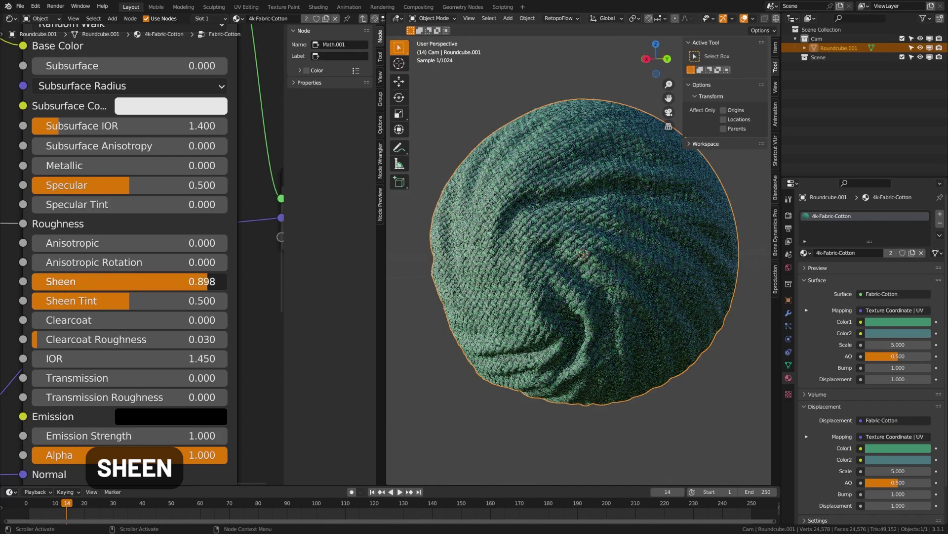